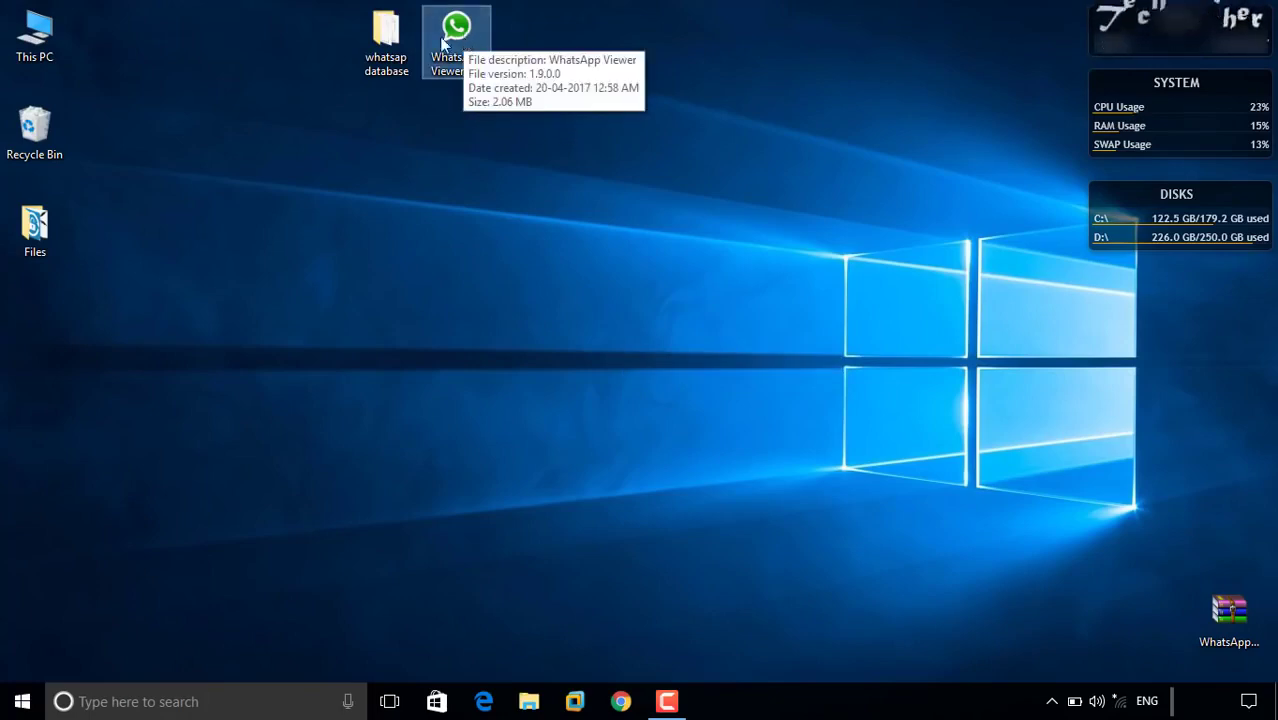
Step: Check that the whatsap database folder holds the key file and msgstore.db.crypt12, then hide it
double_click(386, 35)
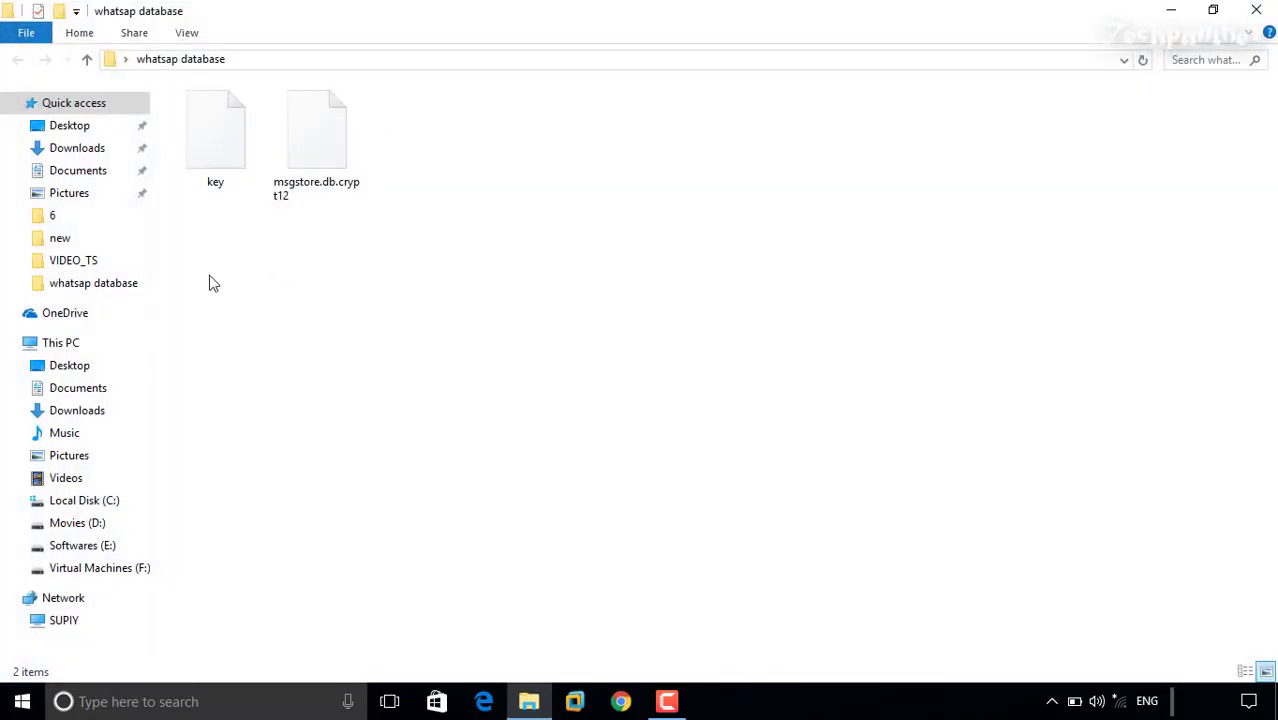
drag(209, 264, 325, 135)
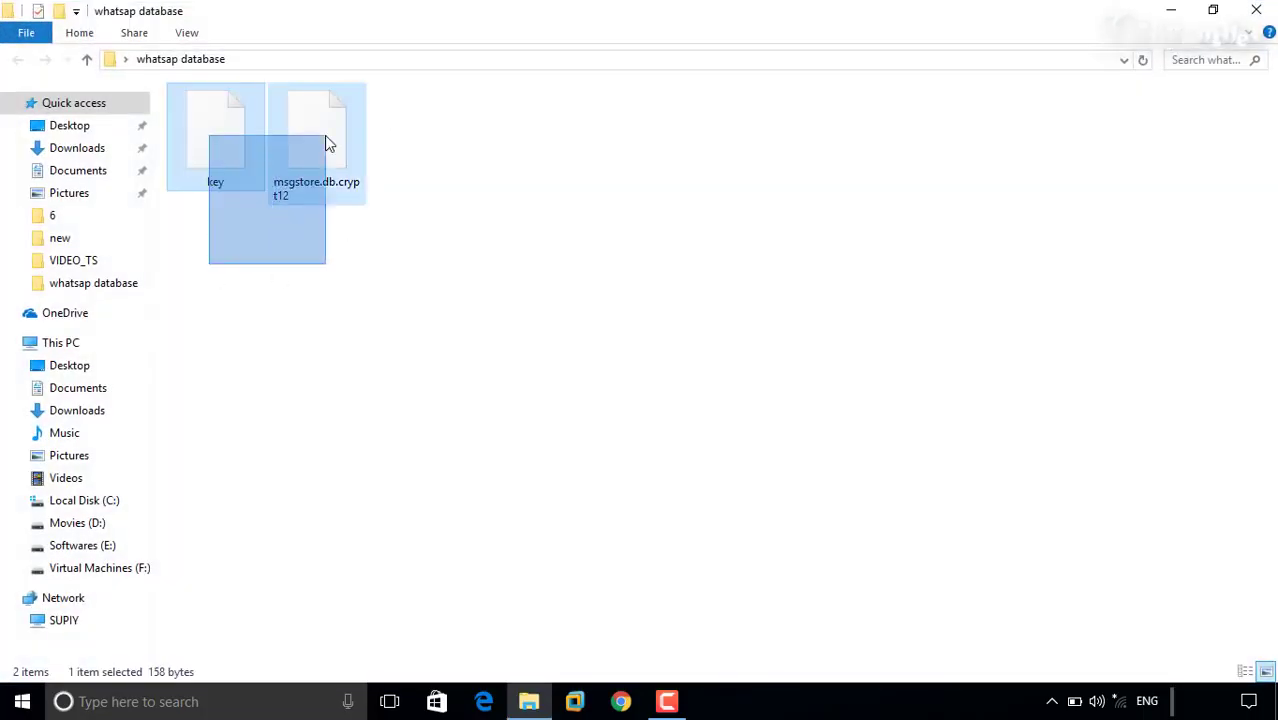
drag(211, 240, 331, 108)
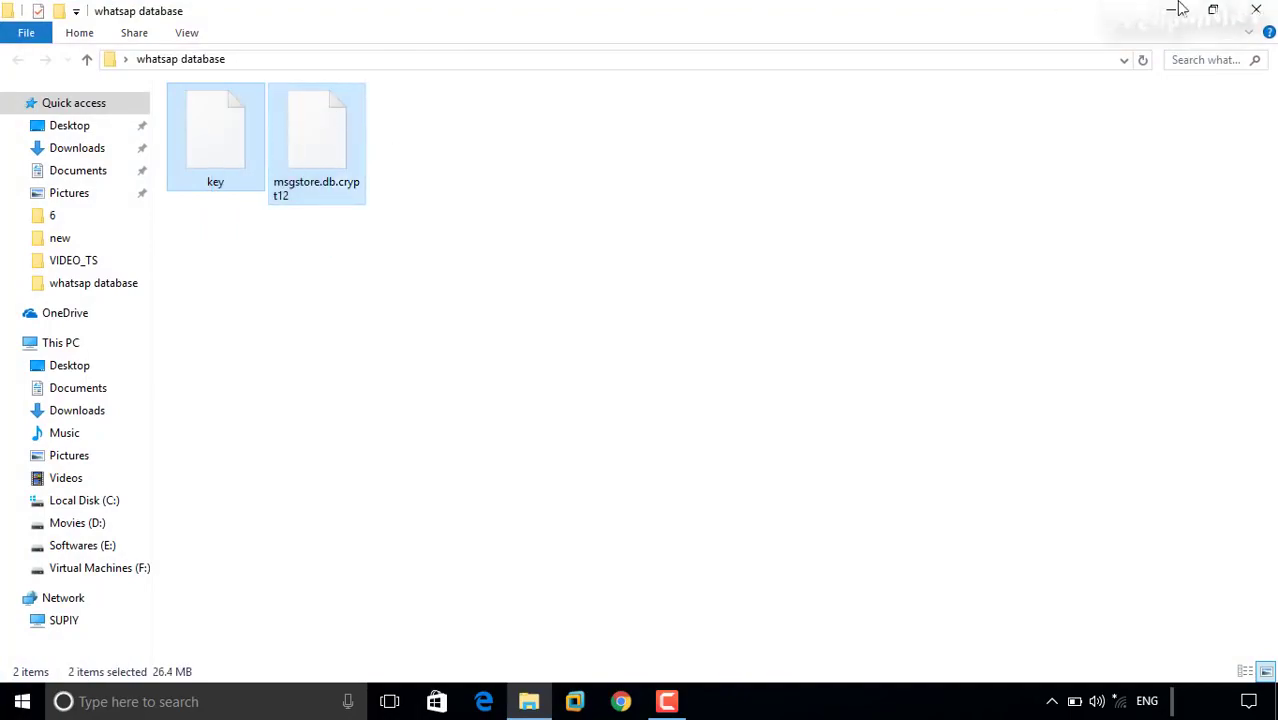
key(super+d)
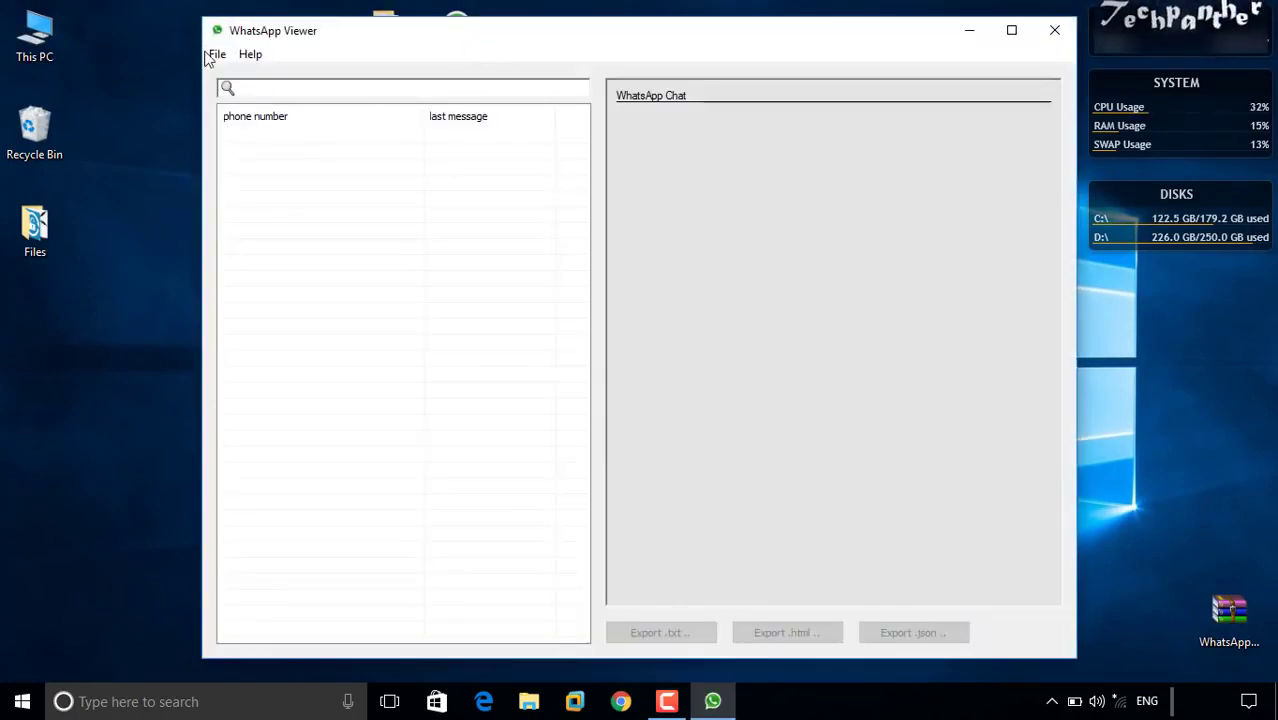
Step: Decrypt msgstore.db.crypt12 with the key file via Decrypt .crypt12 and dismiss the Success message
click(214, 55)
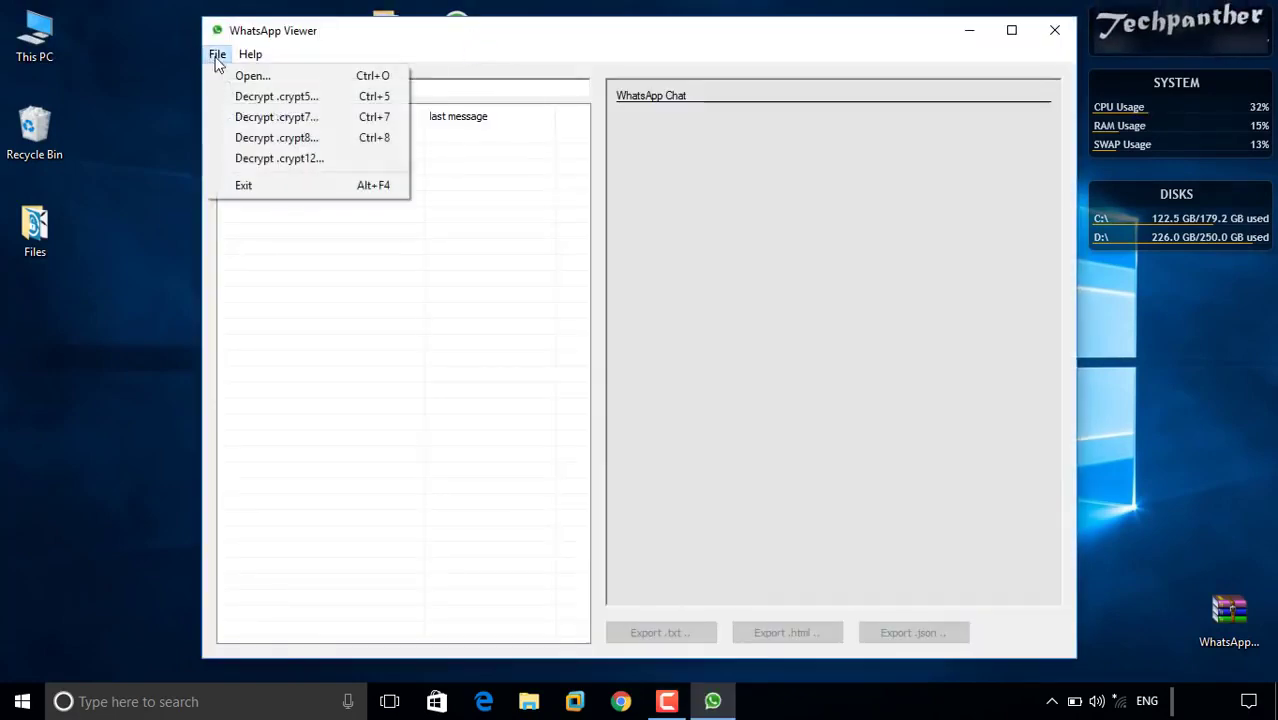
click(292, 162)
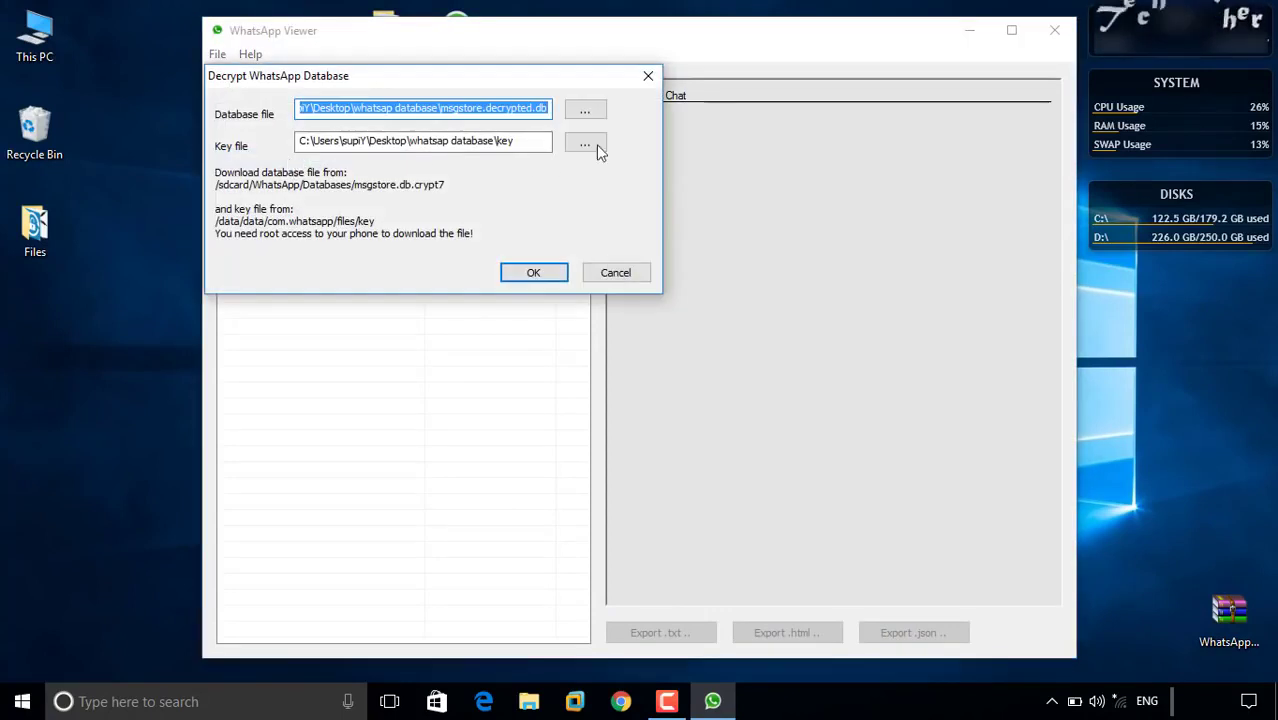
click(595, 114)
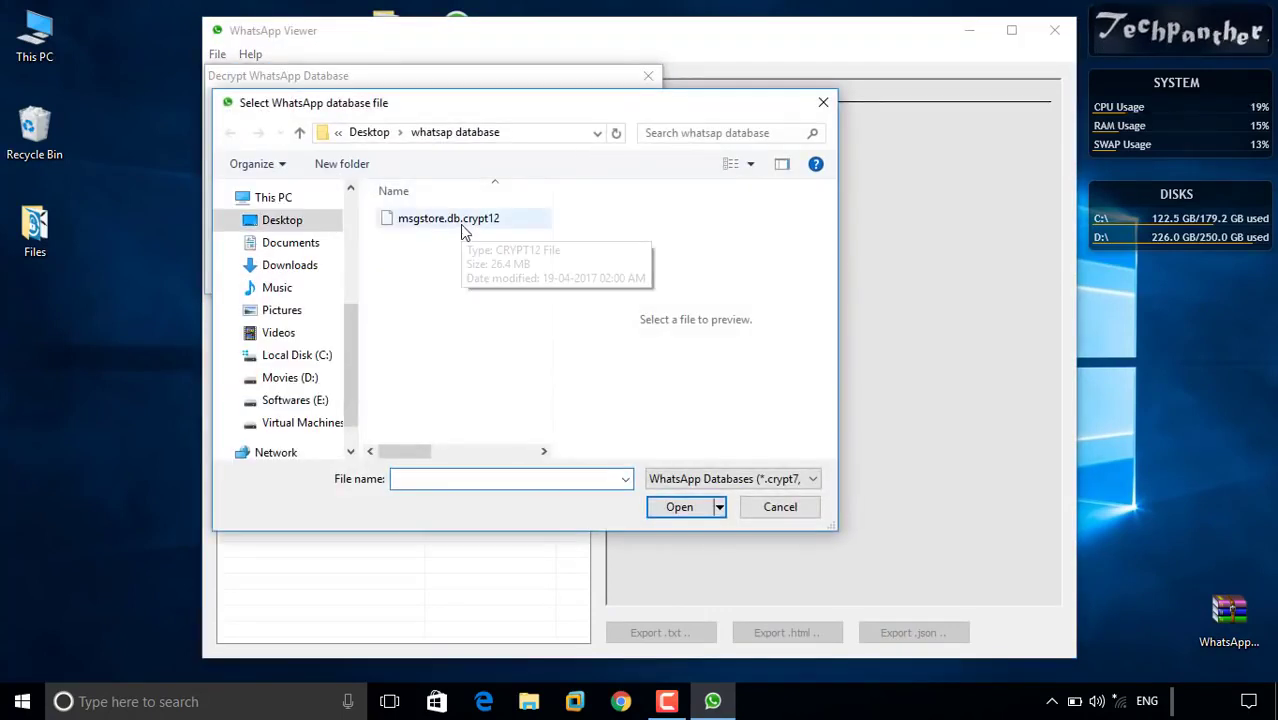
click(678, 507)
click(584, 140)
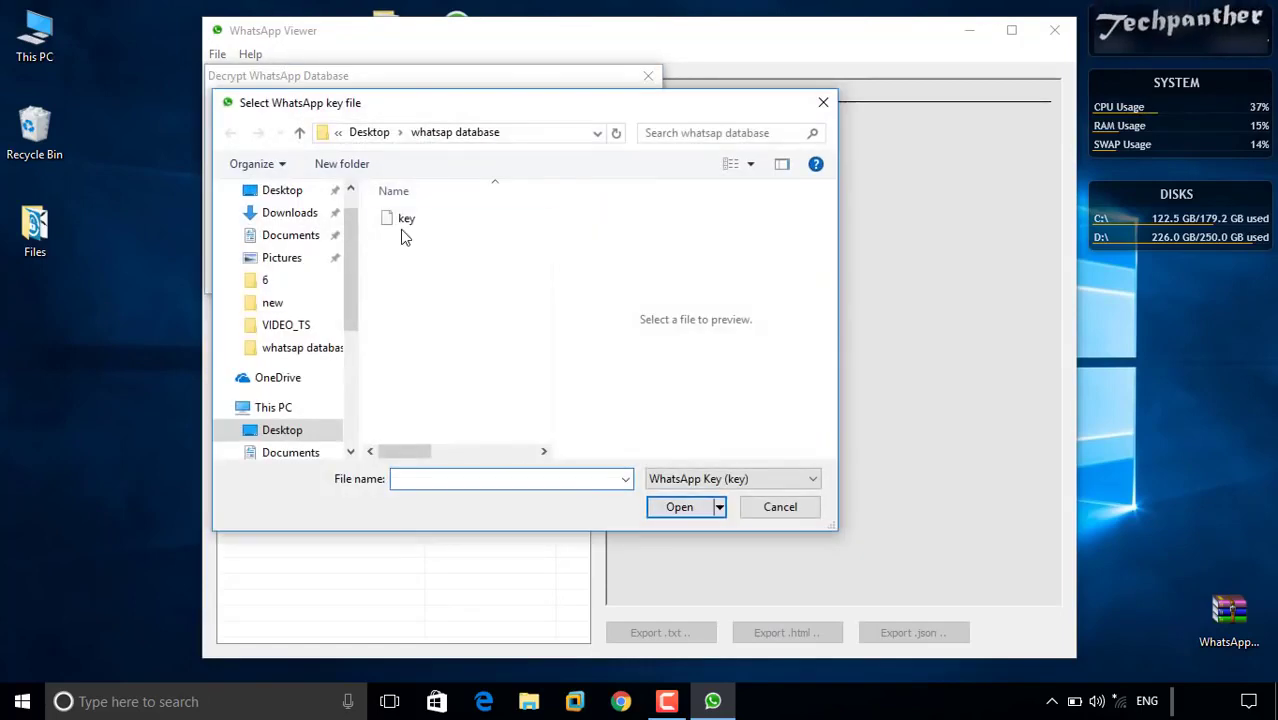
click(680, 506)
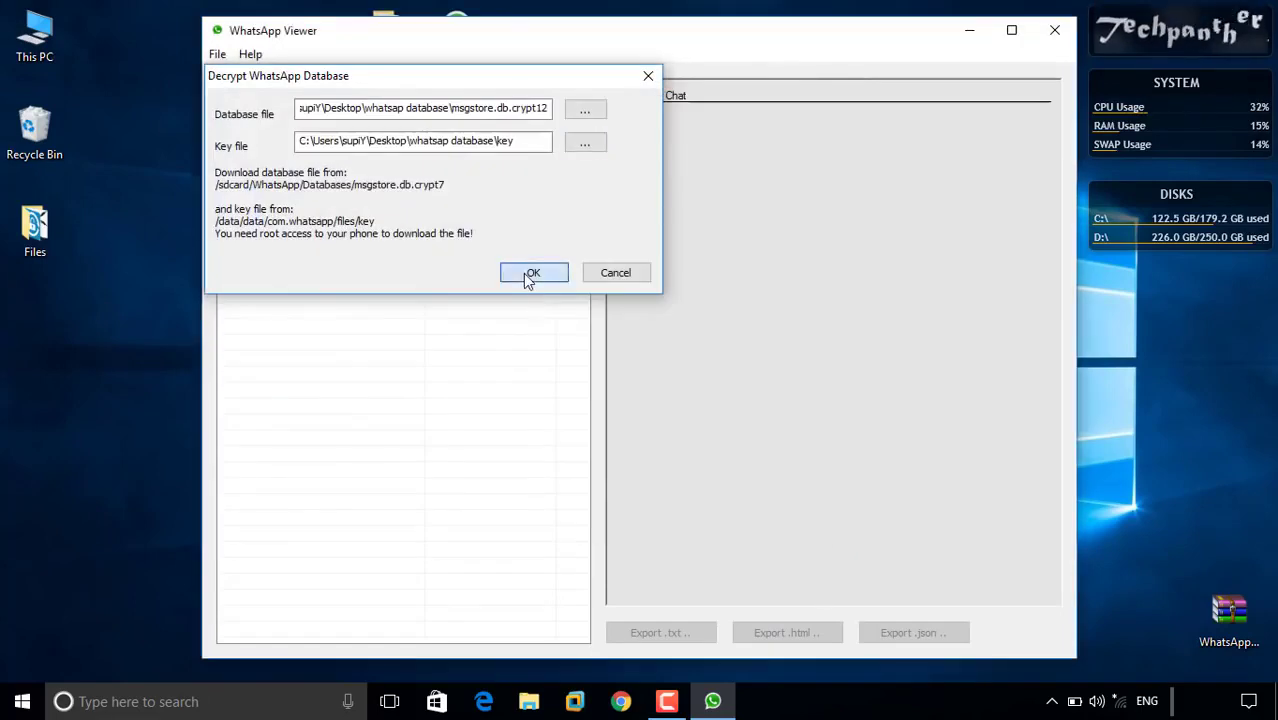
click(528, 276)
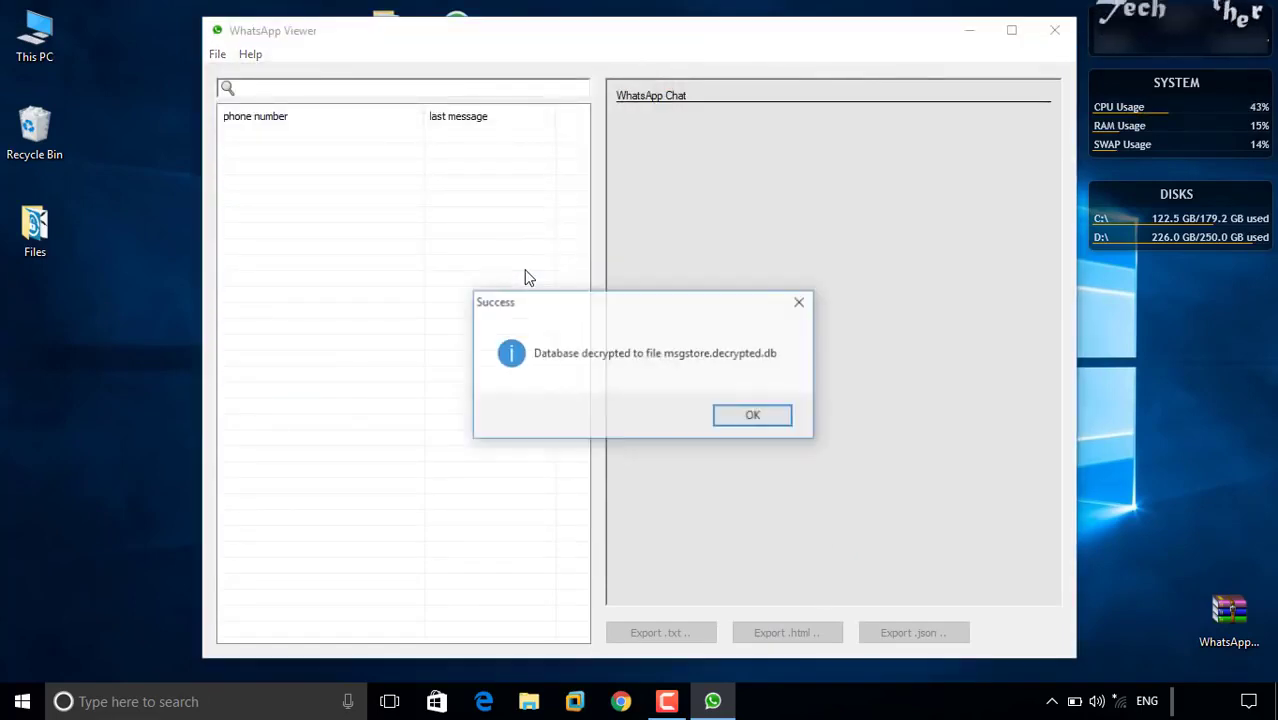
click(754, 415)
Step: Confirm msgstore.decrypted.db now sits in the whatsap database folder
drag(656, 32, 627, 85)
double_click(377, 33)
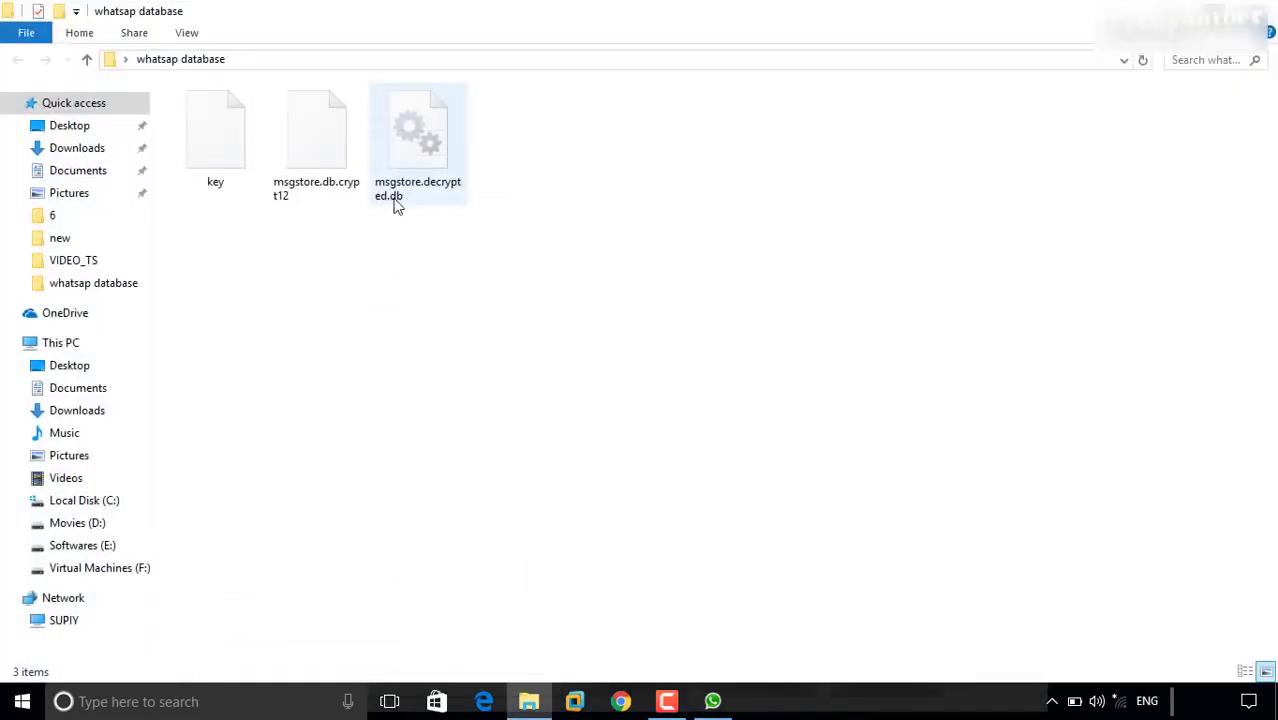
click(440, 172)
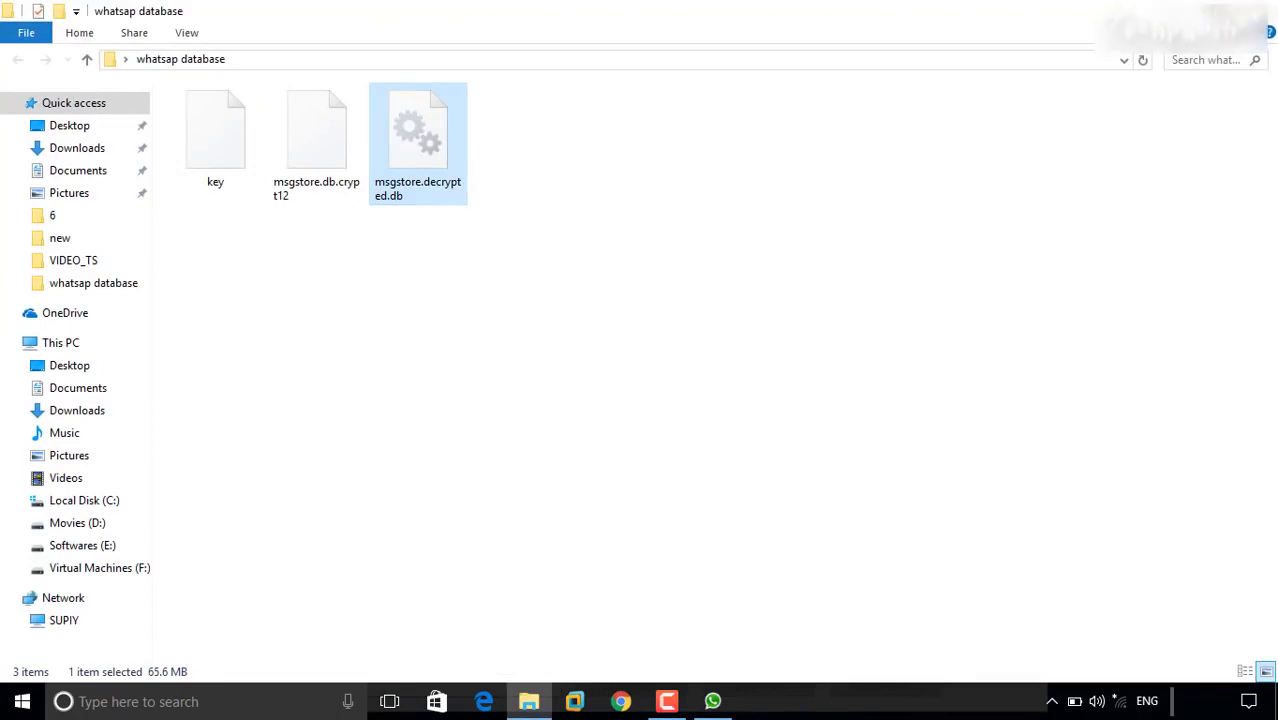
key(alt+F4)
drag(710, 83, 739, 47)
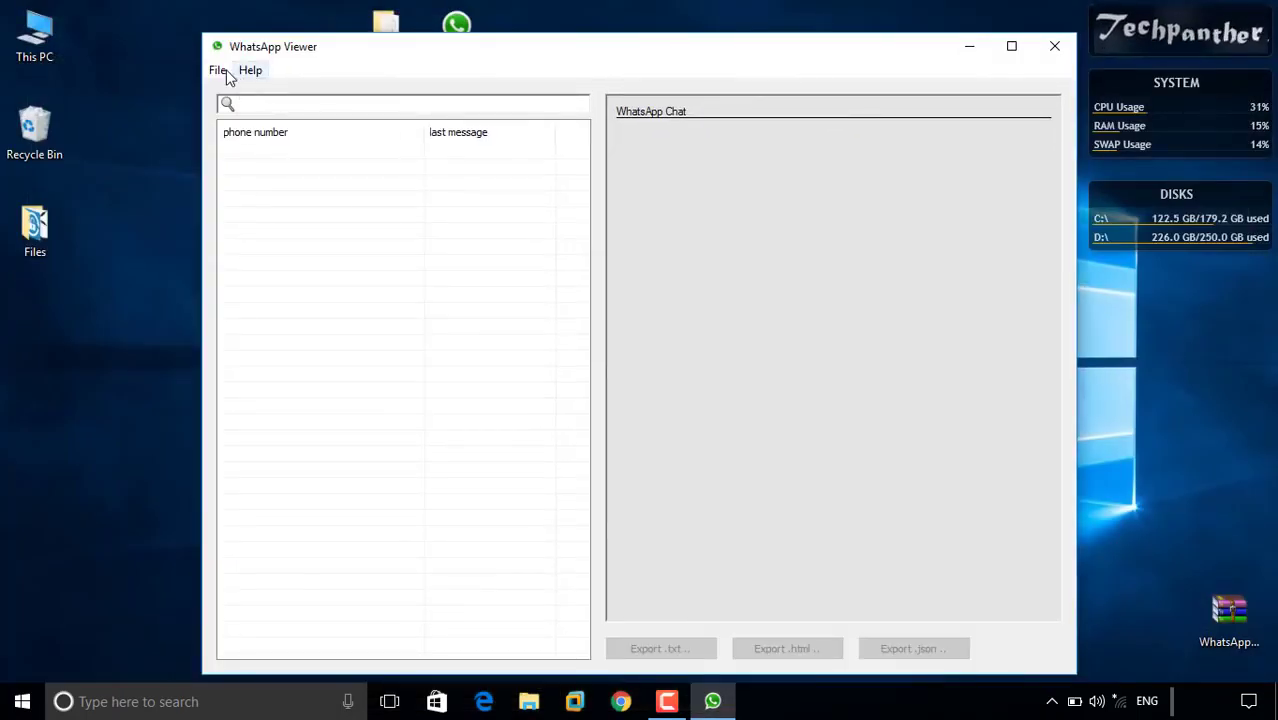
Step: Open msgstore.decrypted.db in WhatsApp Viewer so the chat list loads
click(220, 72)
click(236, 92)
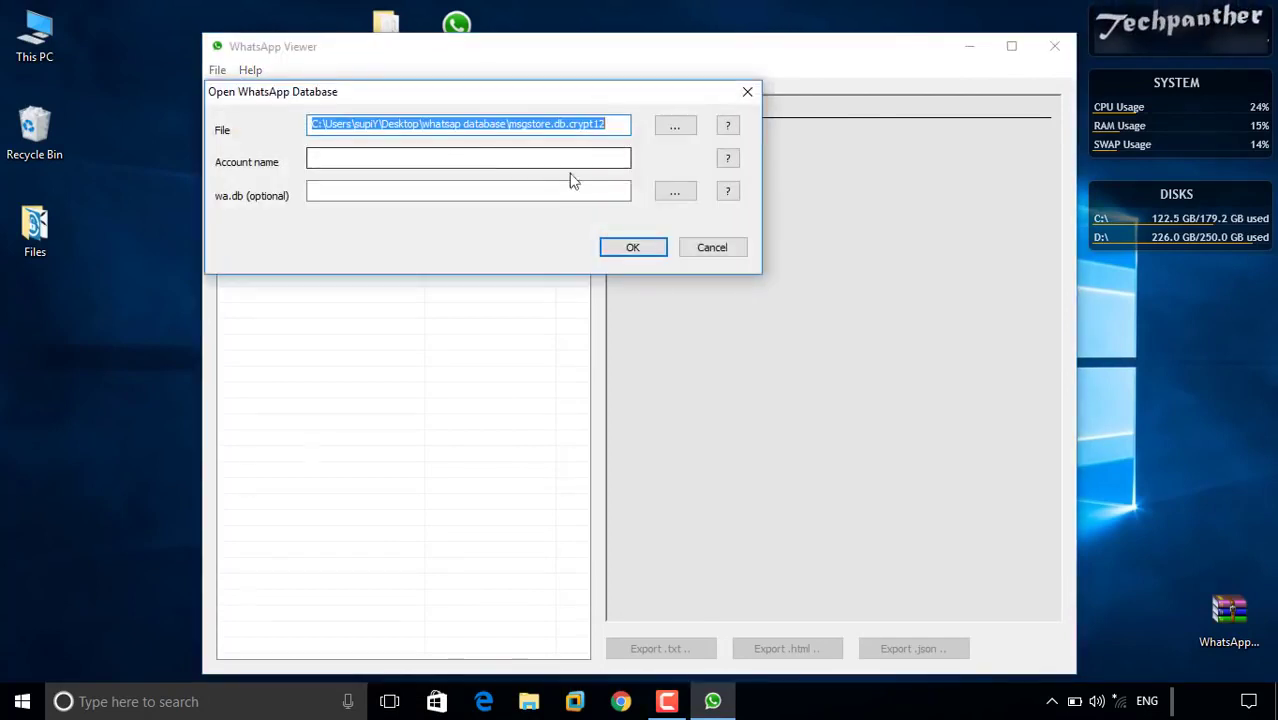
click(670, 127)
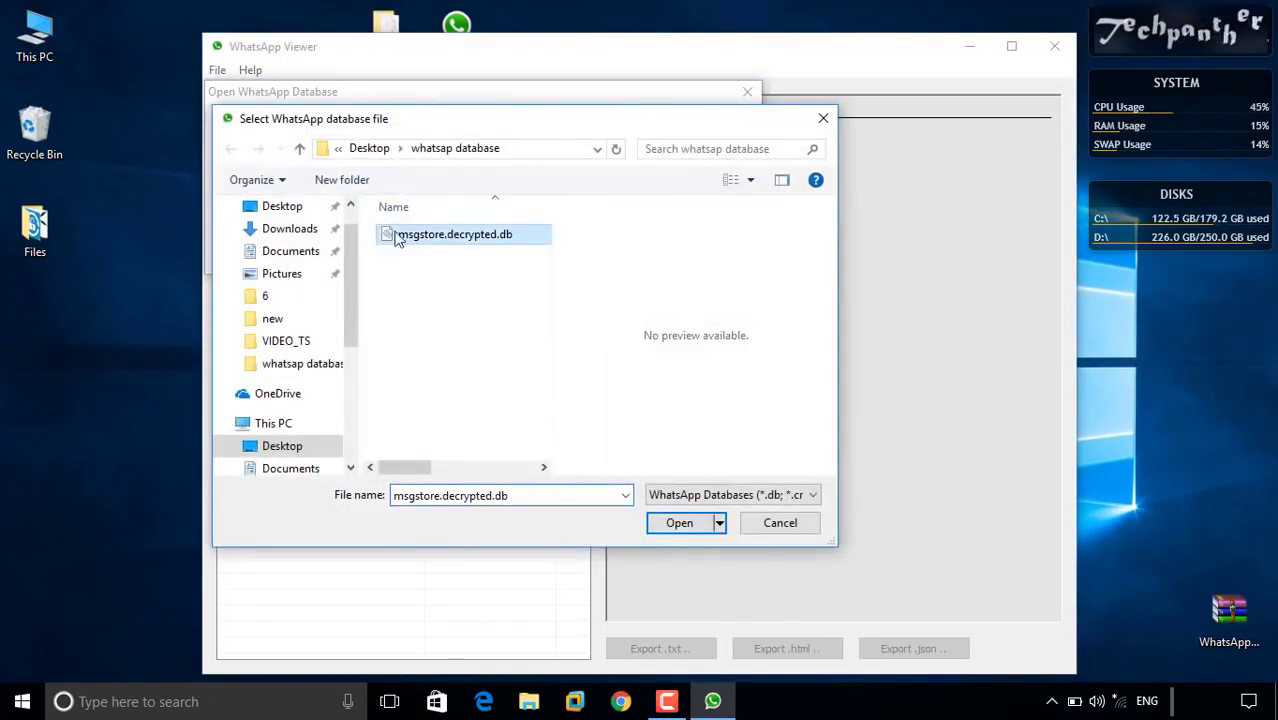
click(660, 524)
click(656, 246)
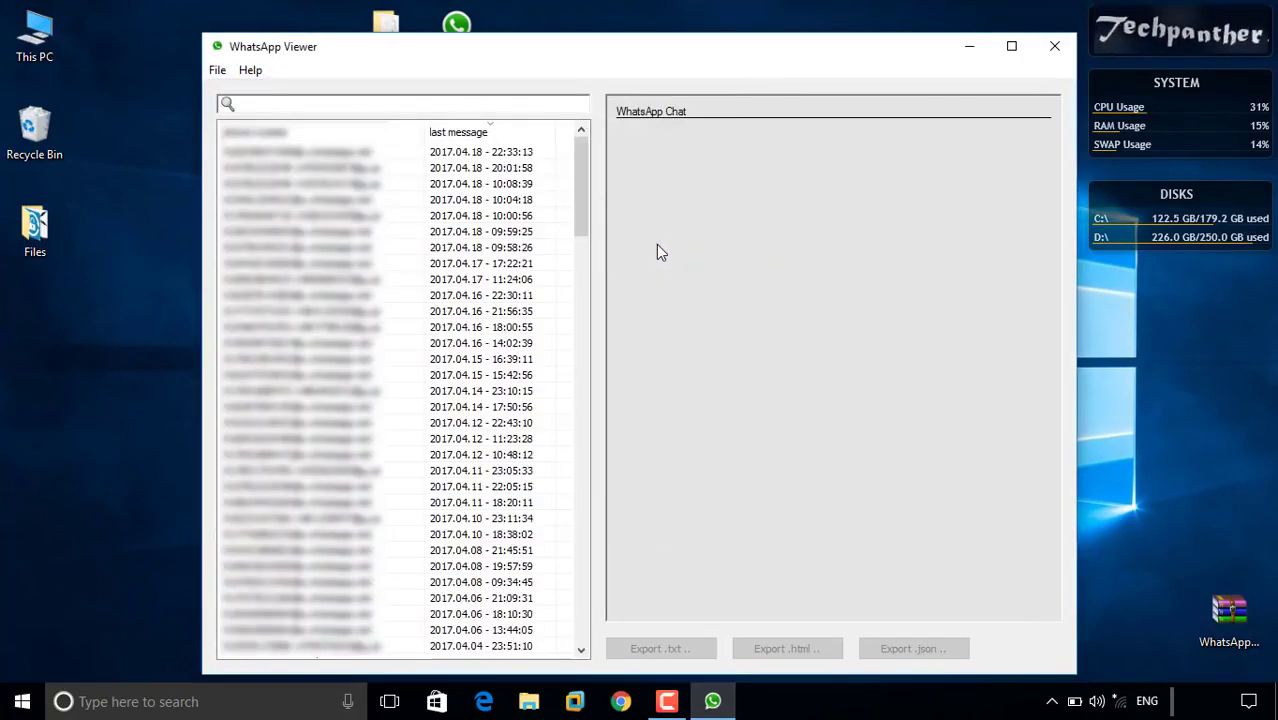
Step: View the first chat's messages and save them as an exported .txt file
click(352, 152)
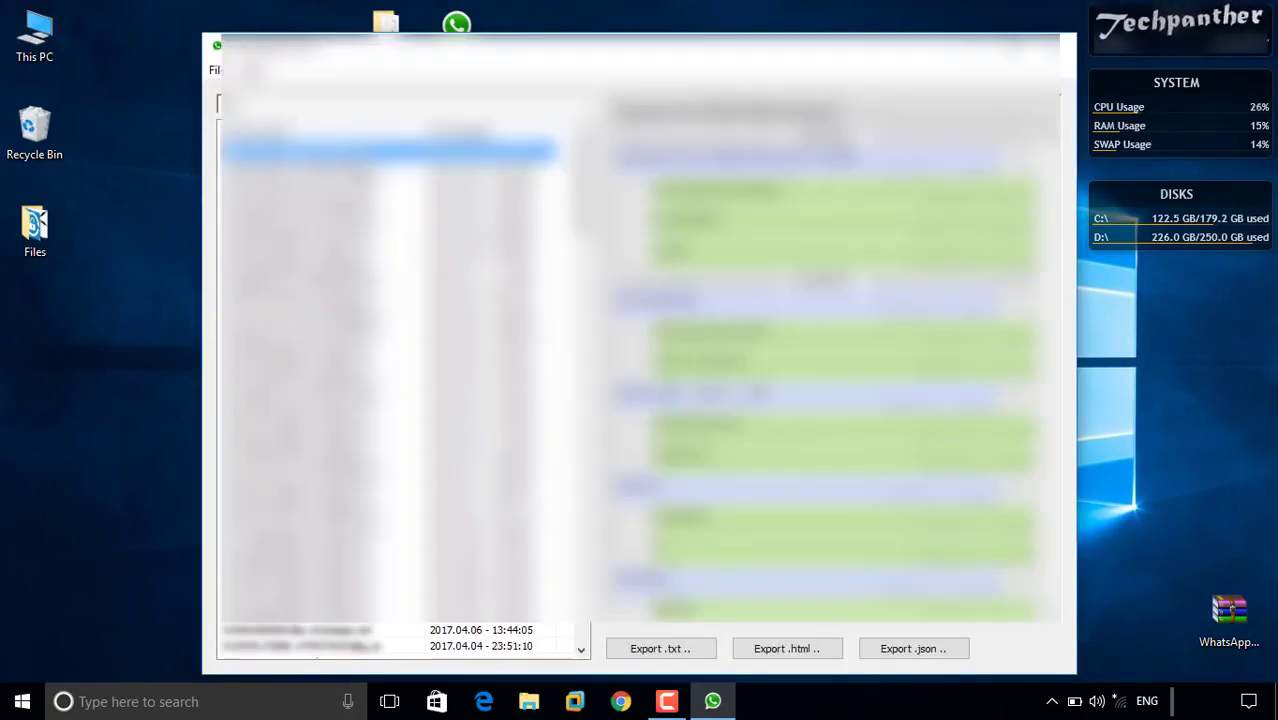
scroll(1058, 133, down, 10)
scroll(1060, 125, up, 15)
click(686, 651)
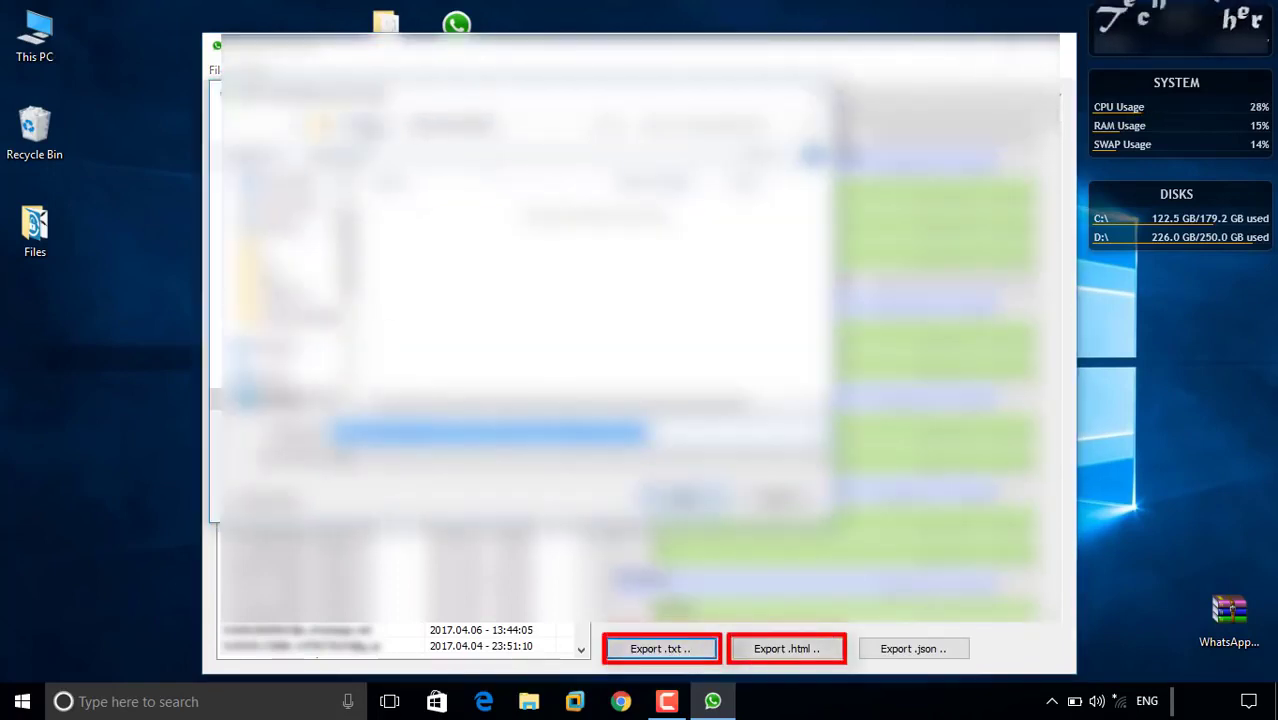
key(Return)
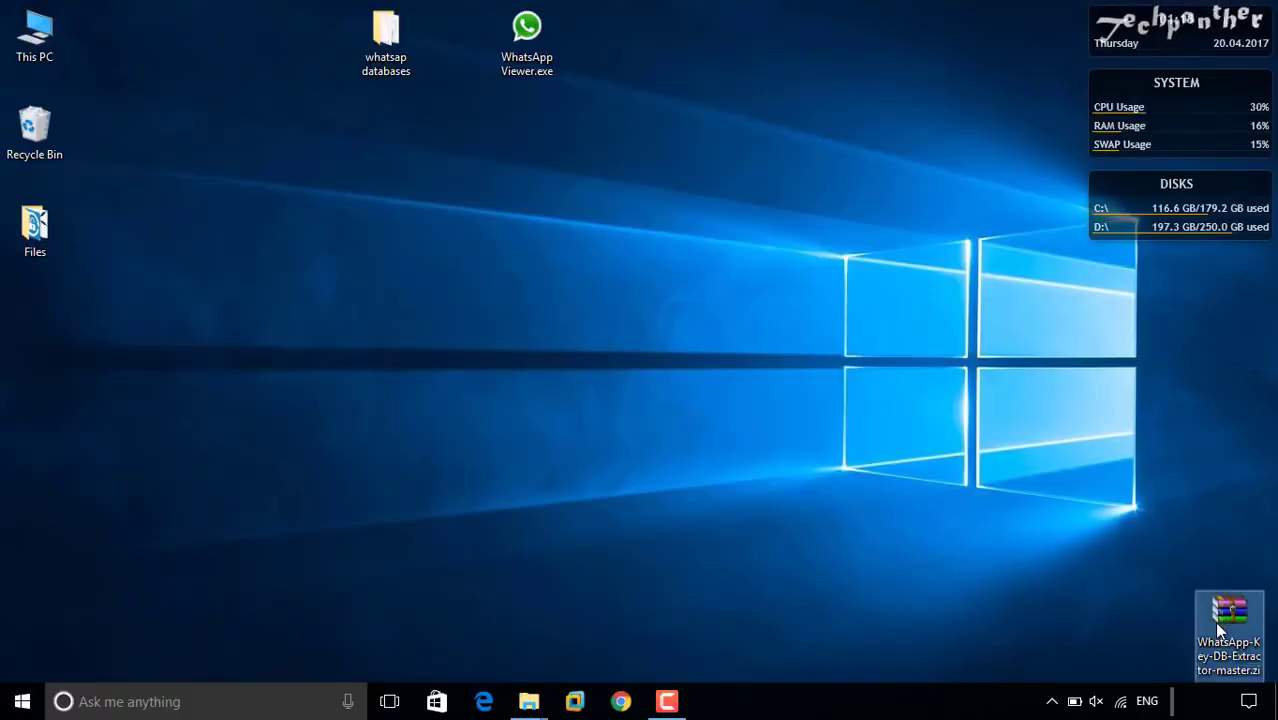
Step: Extract the WhatsApp-Key-DB-Extractor zip onto the desktop
drag(1214, 621, 467, 122)
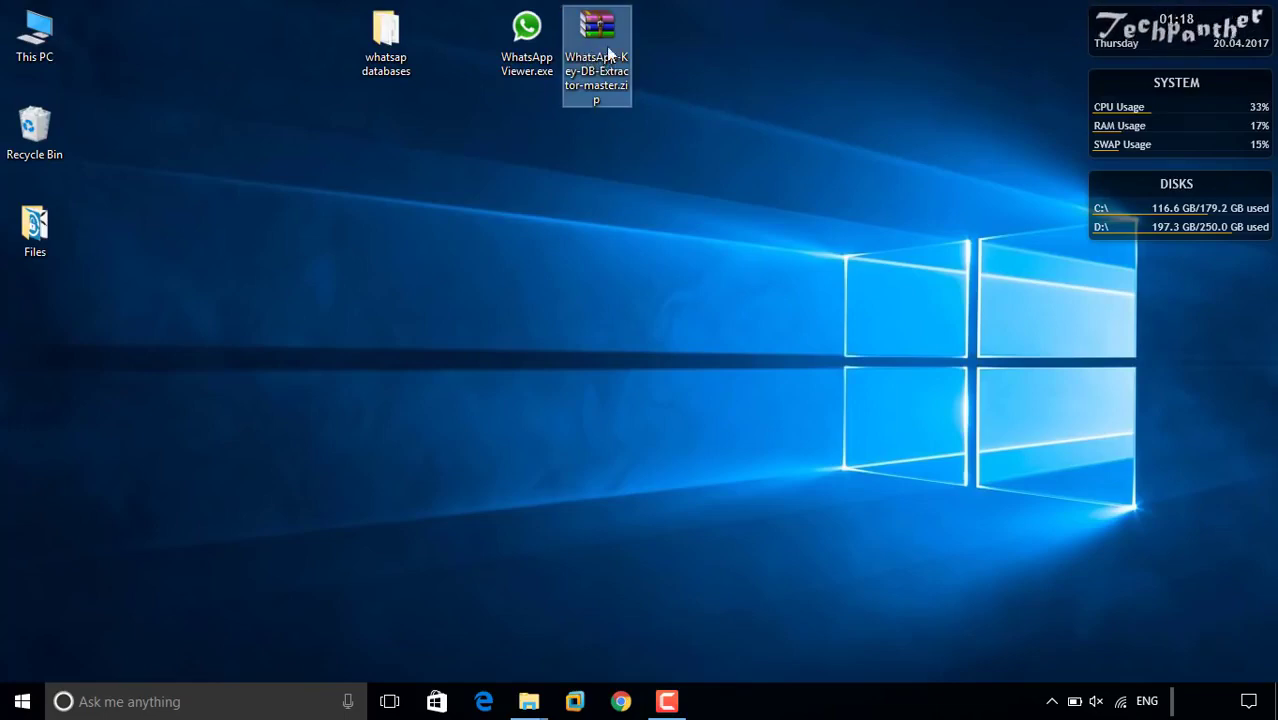
right_click(605, 65)
click(660, 112)
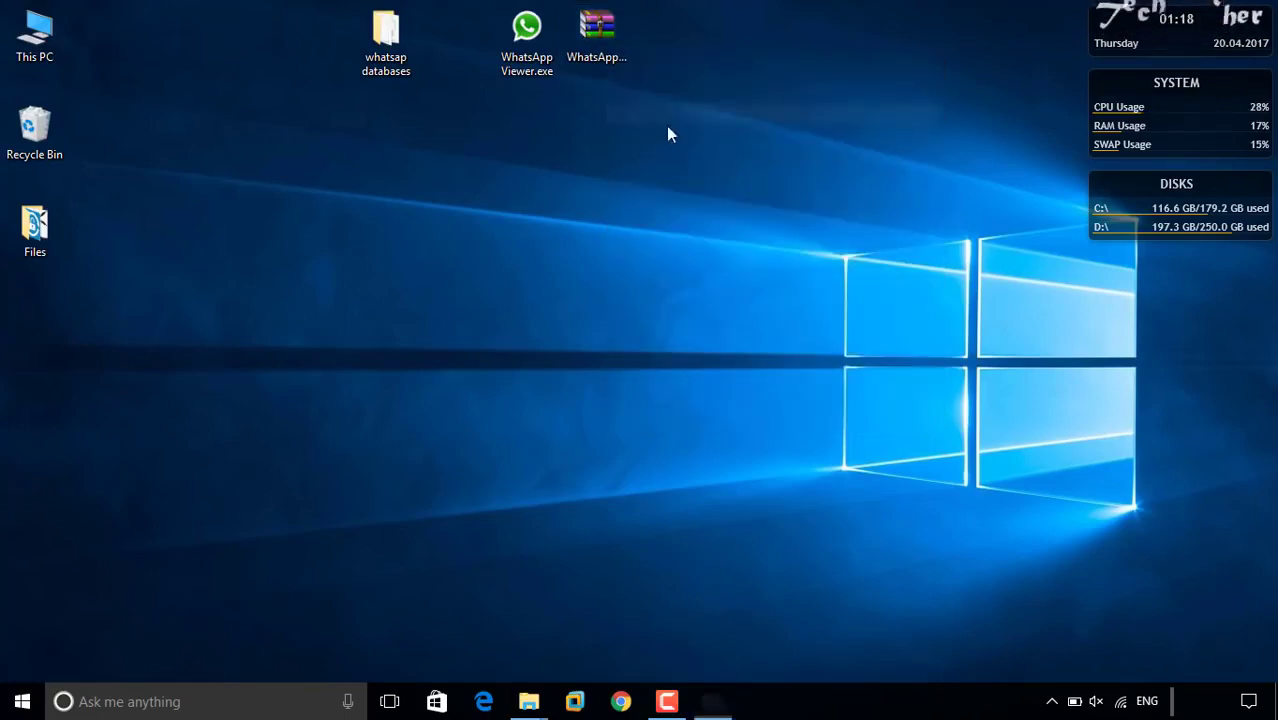
click(692, 537)
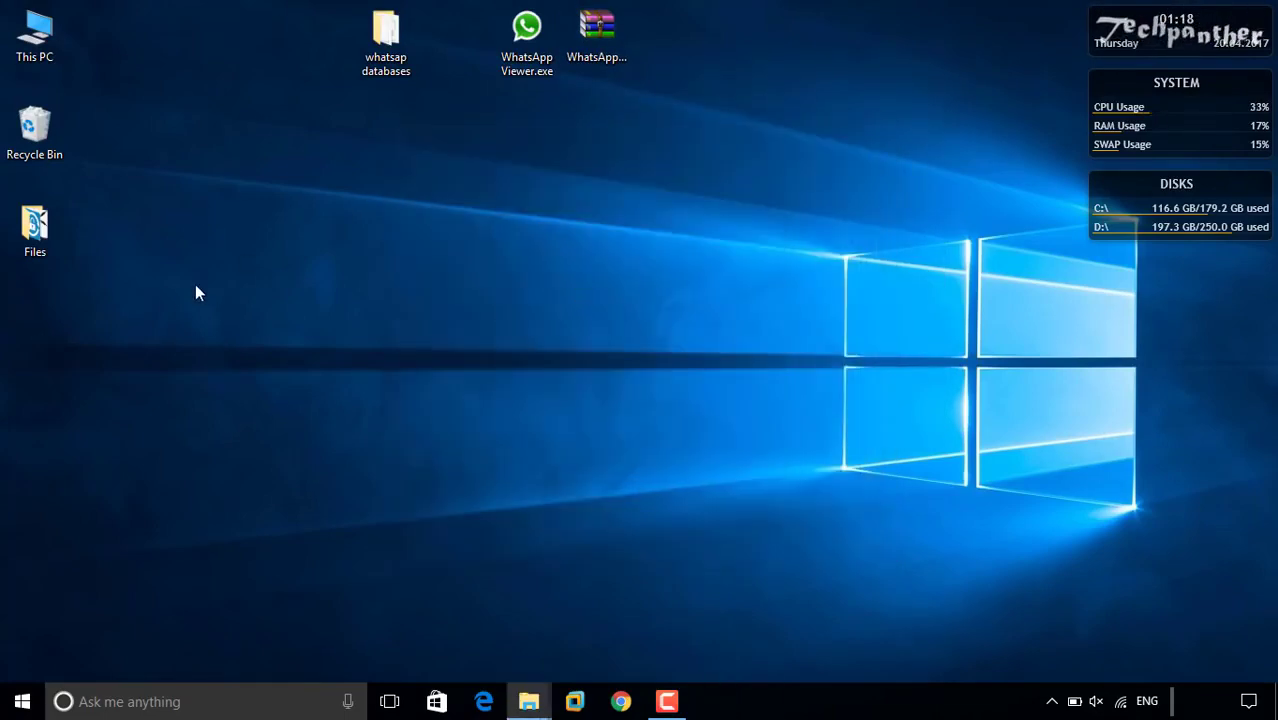
drag(32, 328, 672, 58)
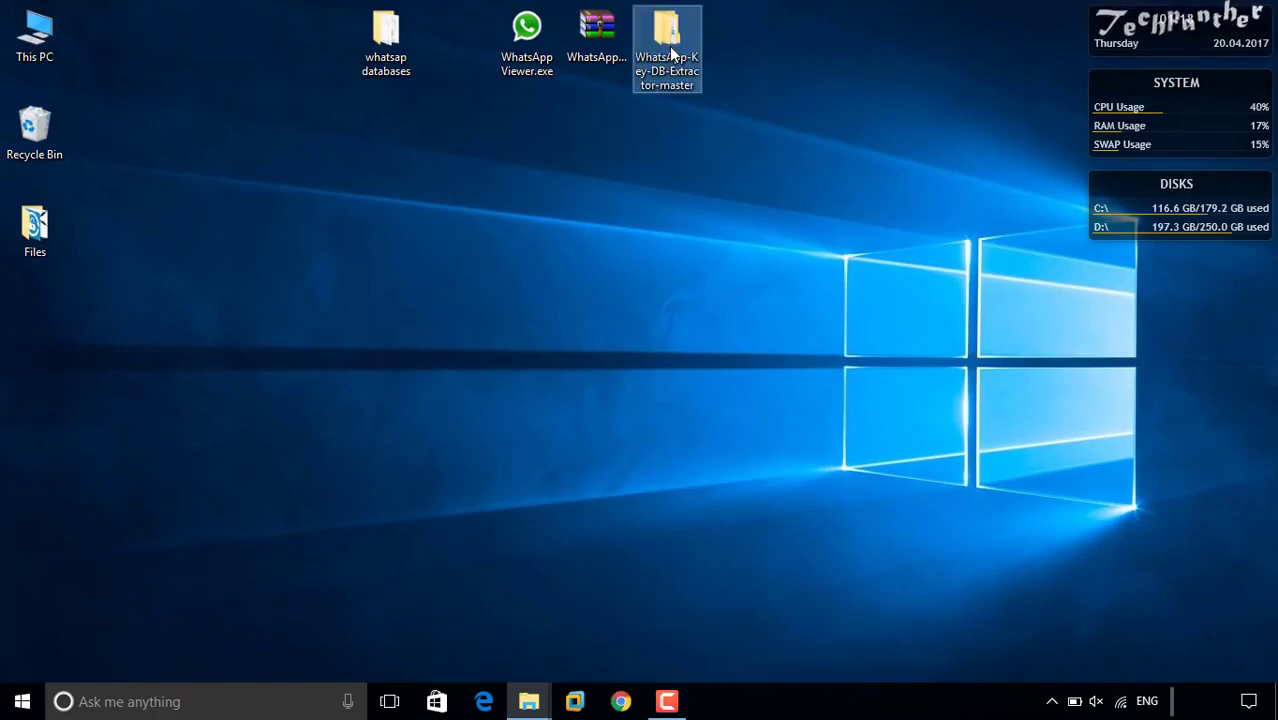
Step: Run WhatsAppKeyDBExtract.bat from the inner WhatsApp-Key-DB-Extractor-master folder, shown as large icons
double_click(669, 41)
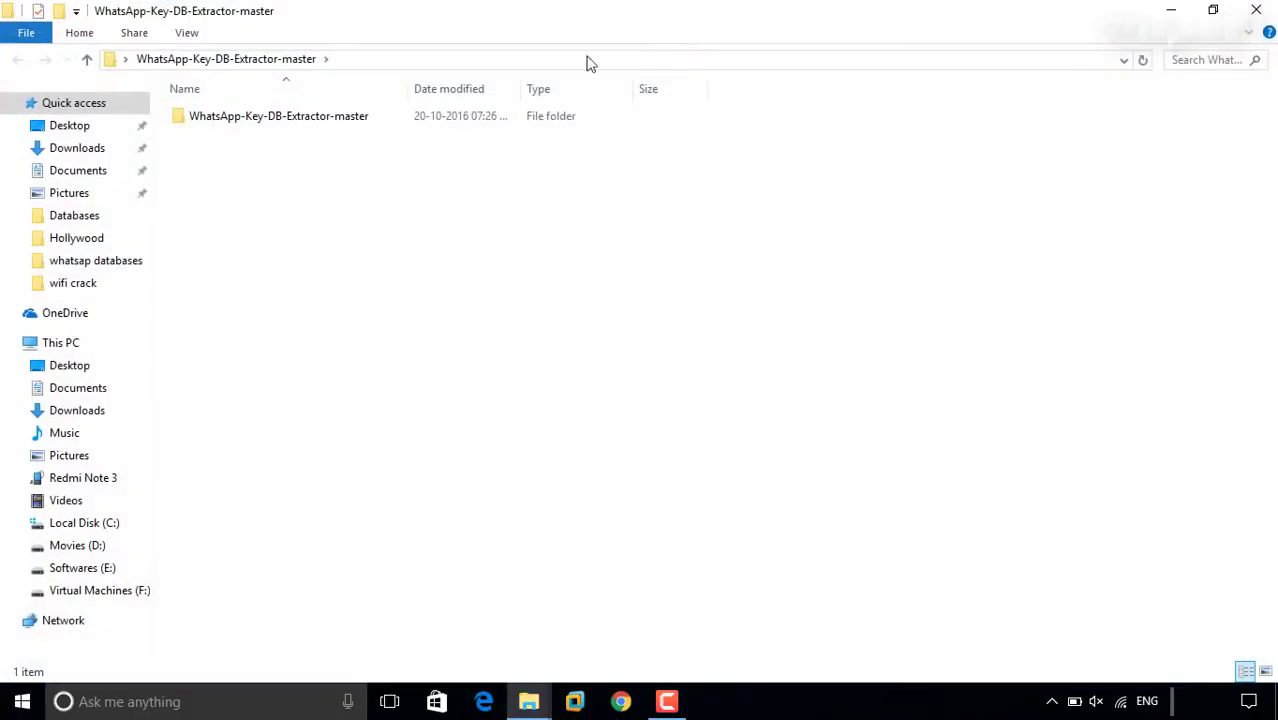
double_click(330, 118)
click(244, 218)
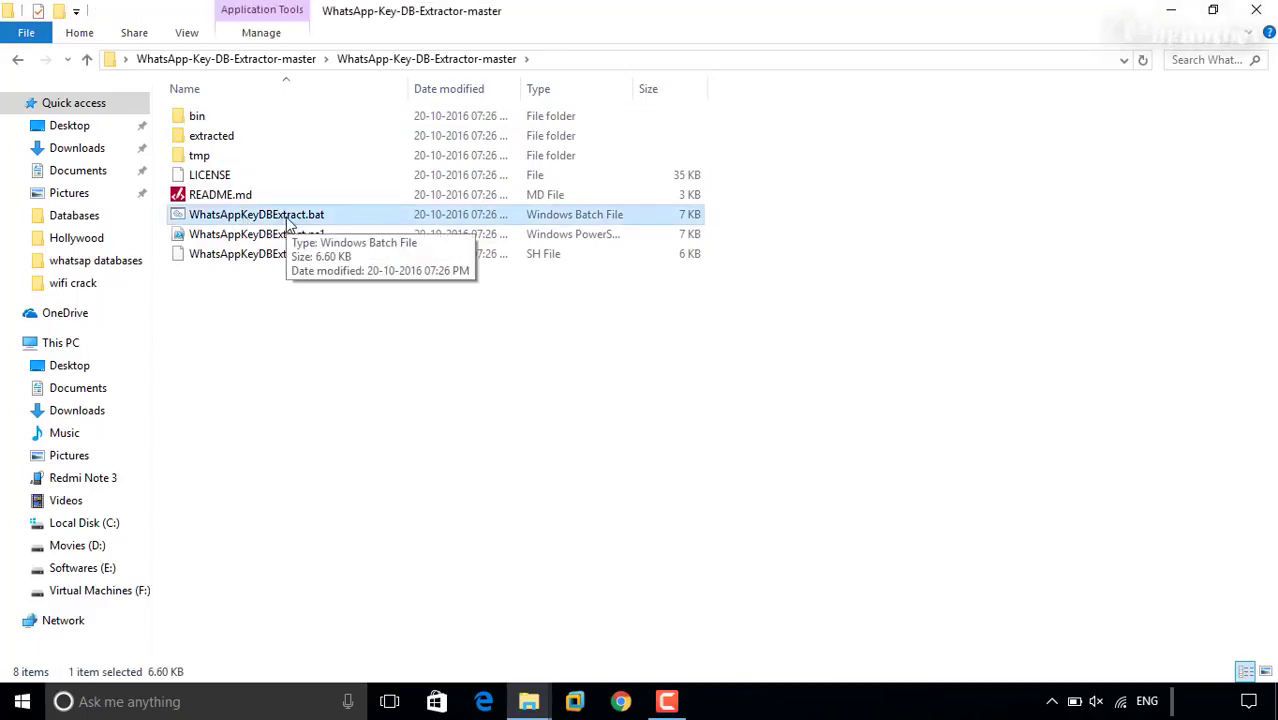
click(1265, 672)
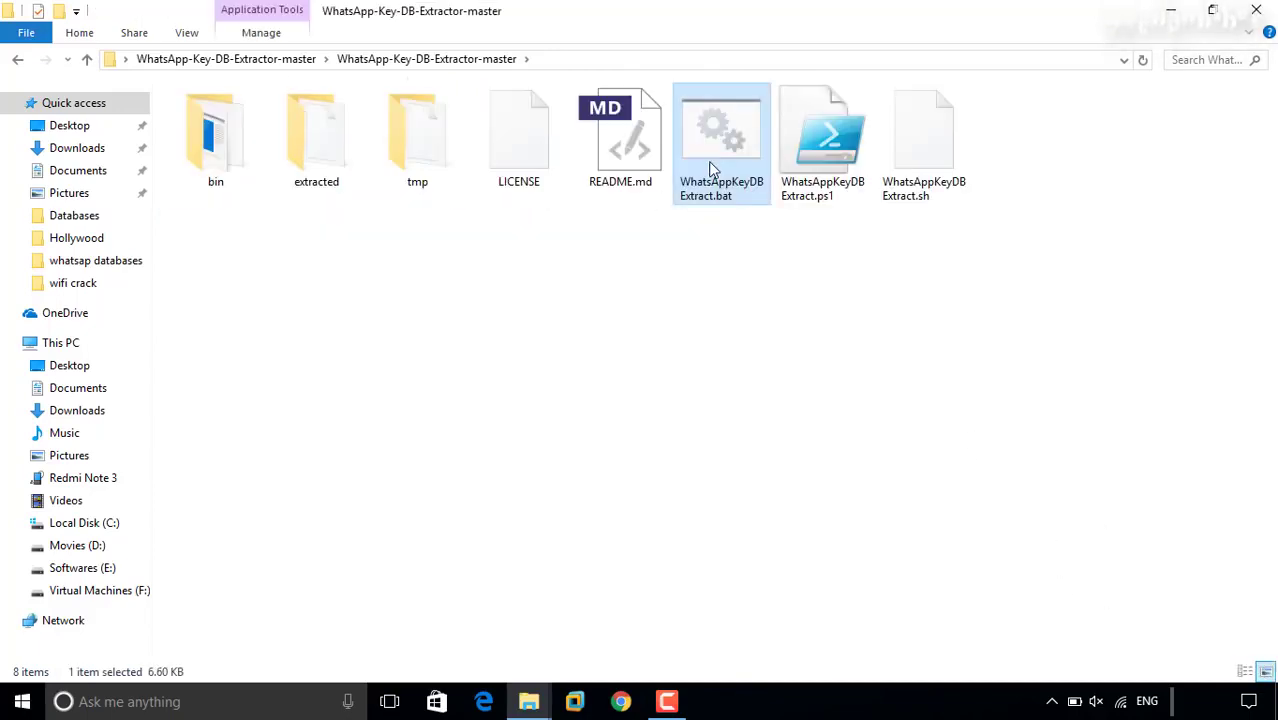
double_click(710, 170)
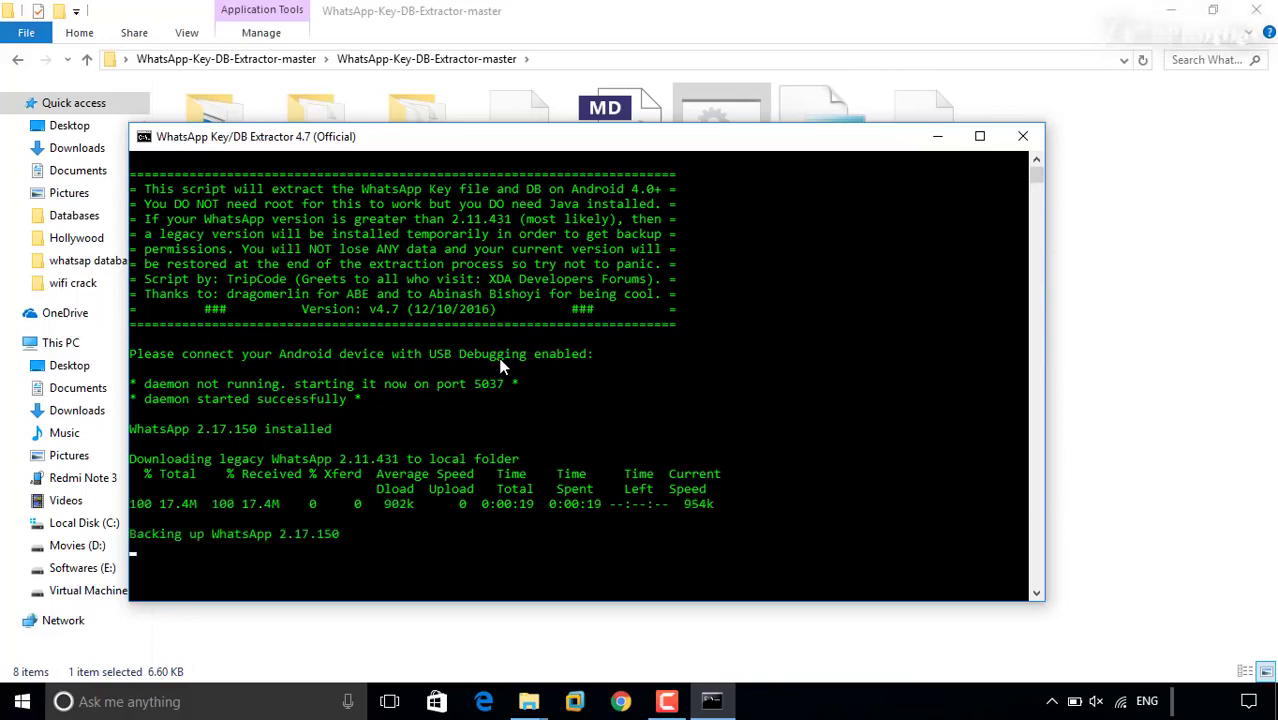
Step: Complete the phone backup with a blank password and close the extractor console
click(1157, 9)
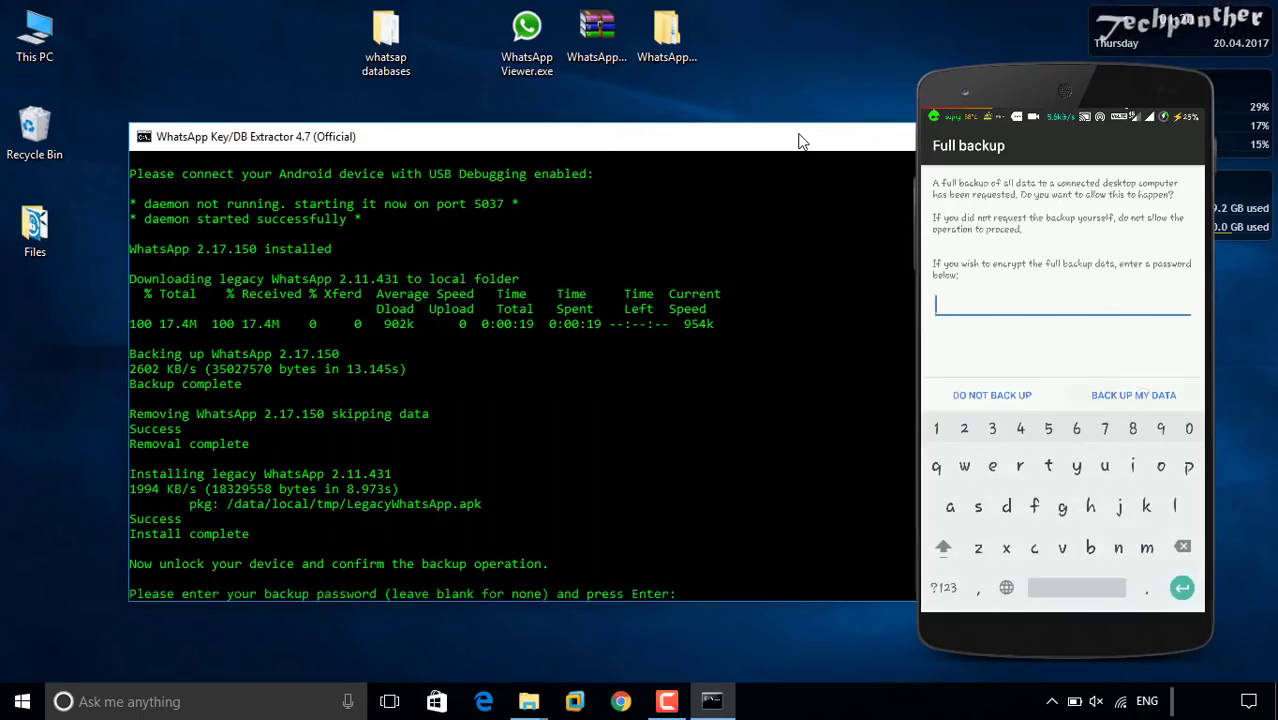
click(699, 594)
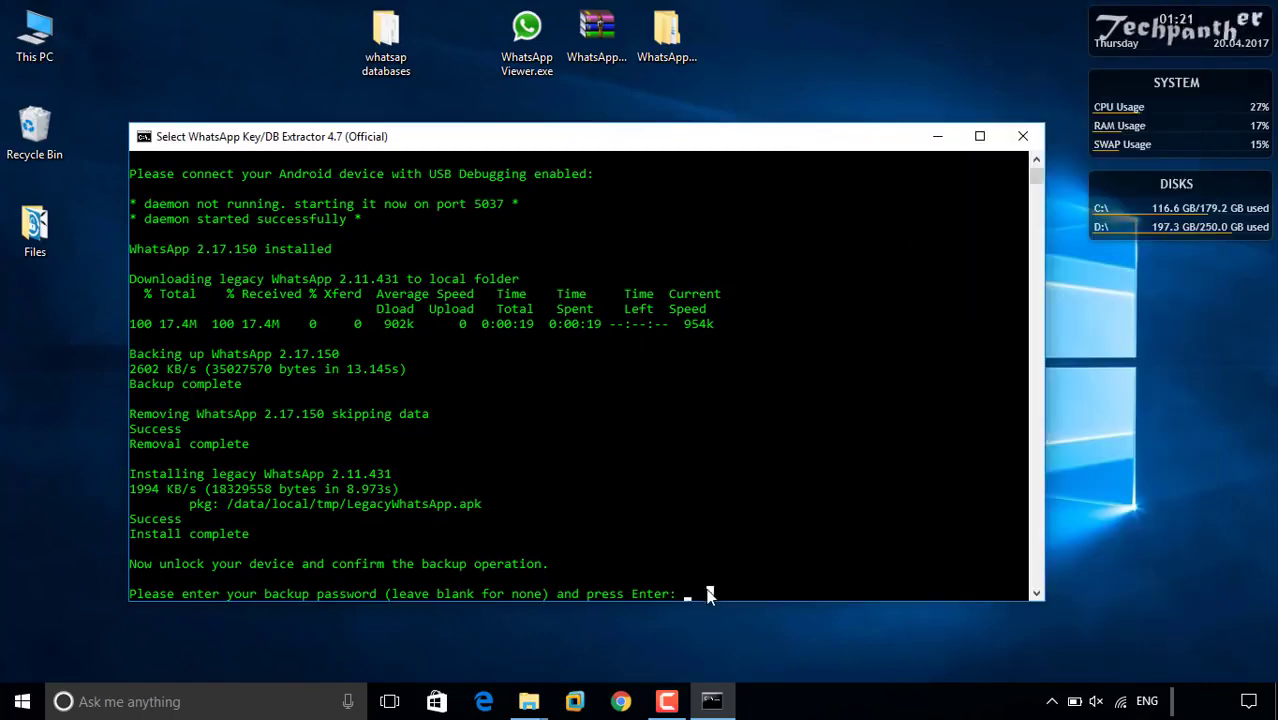
key(Return)
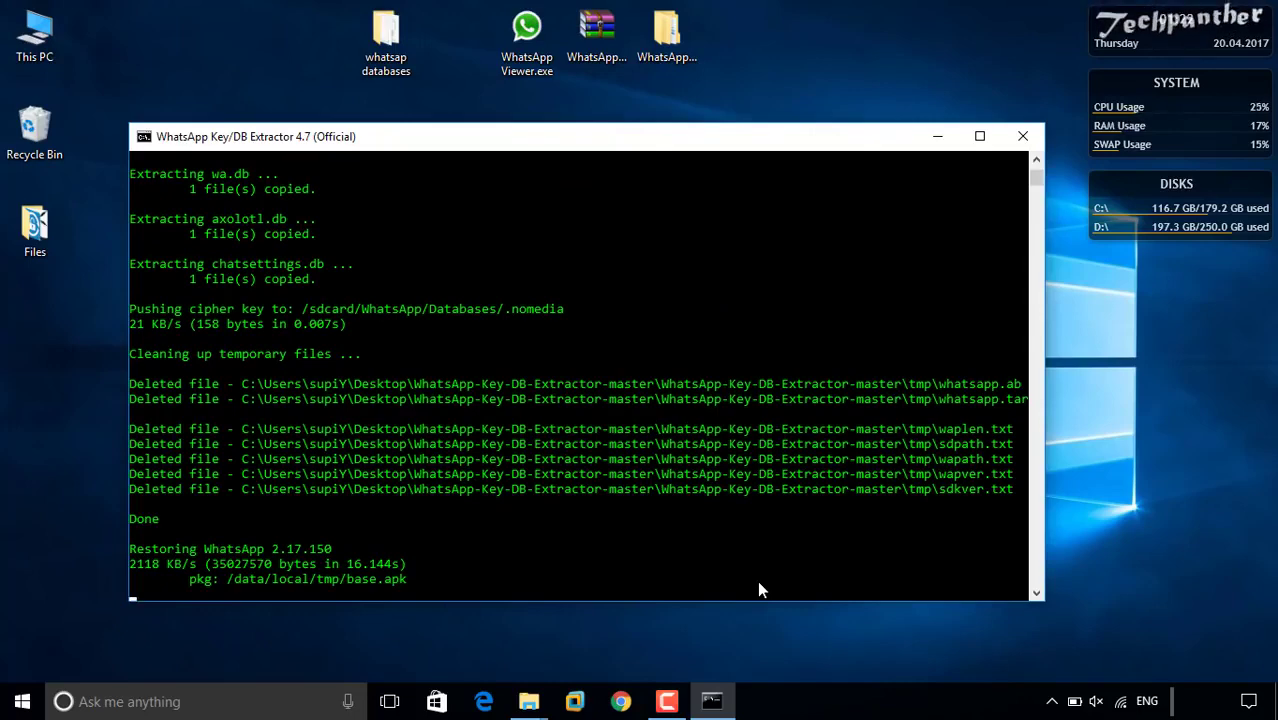
key(Return)
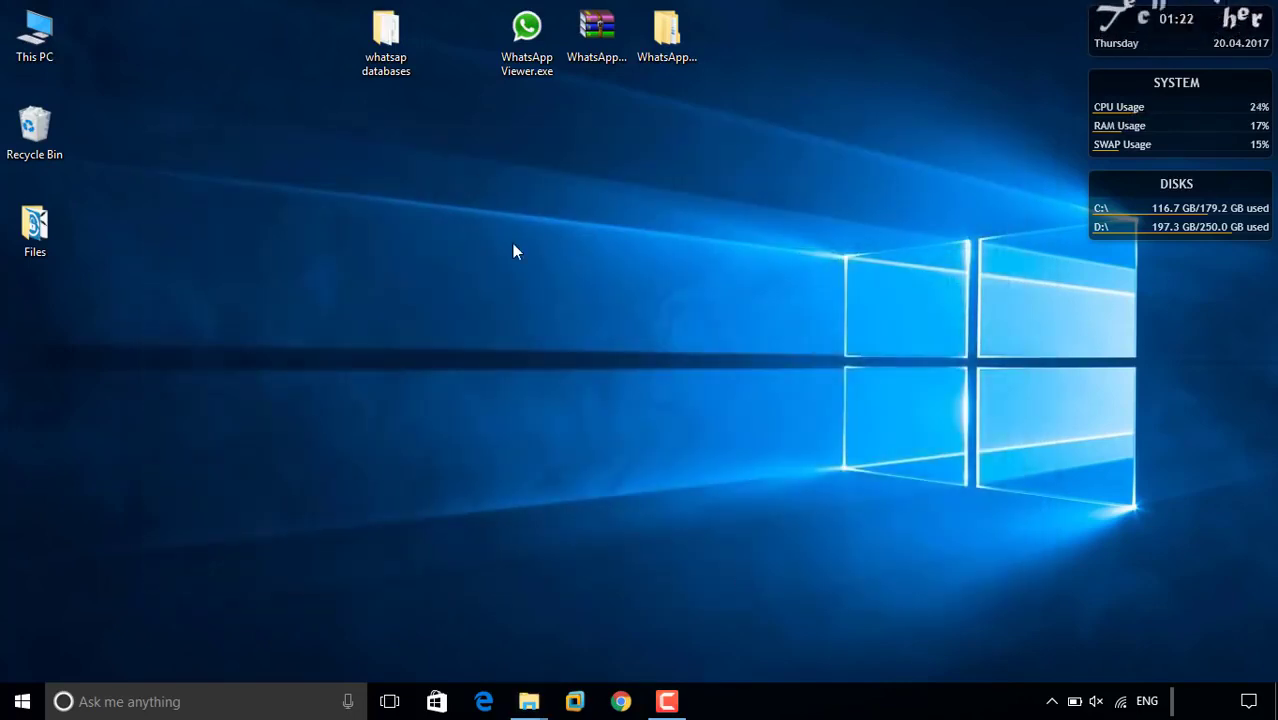
Step: Browse to the extractor's extracted folder and select msgstore.db among the recovered files
double_click(663, 40)
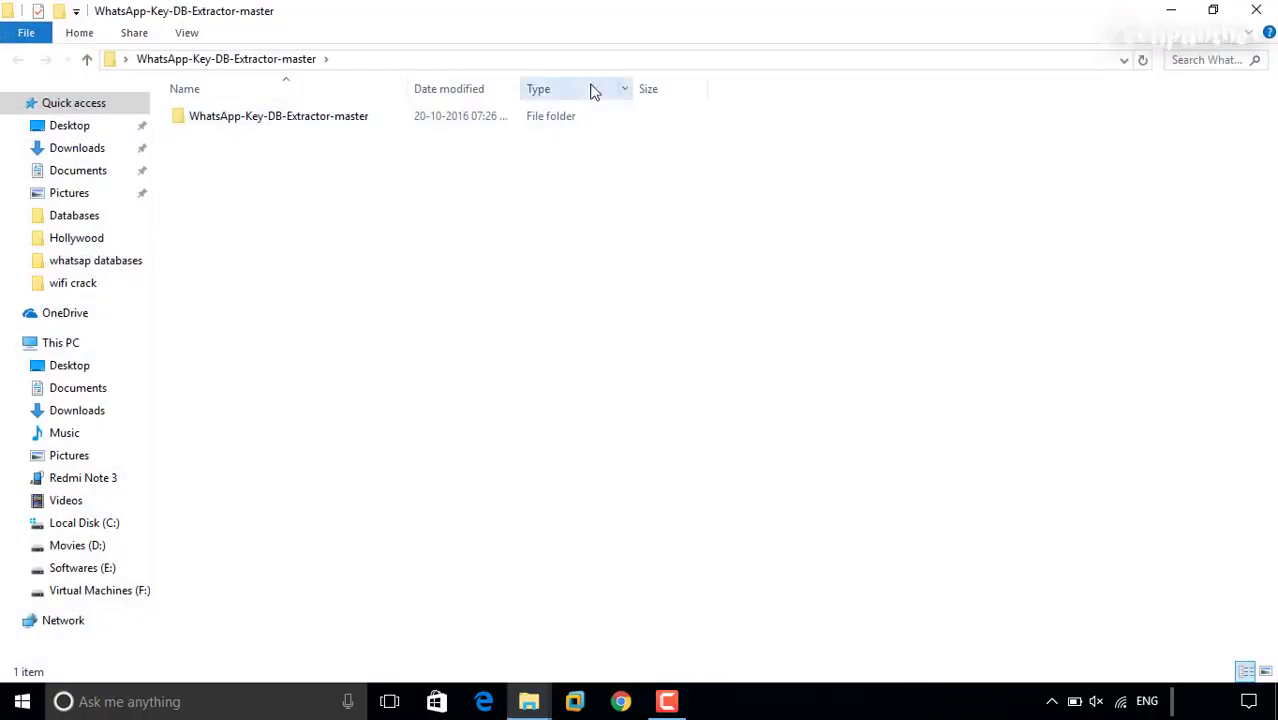
click(327, 118)
double_click(325, 116)
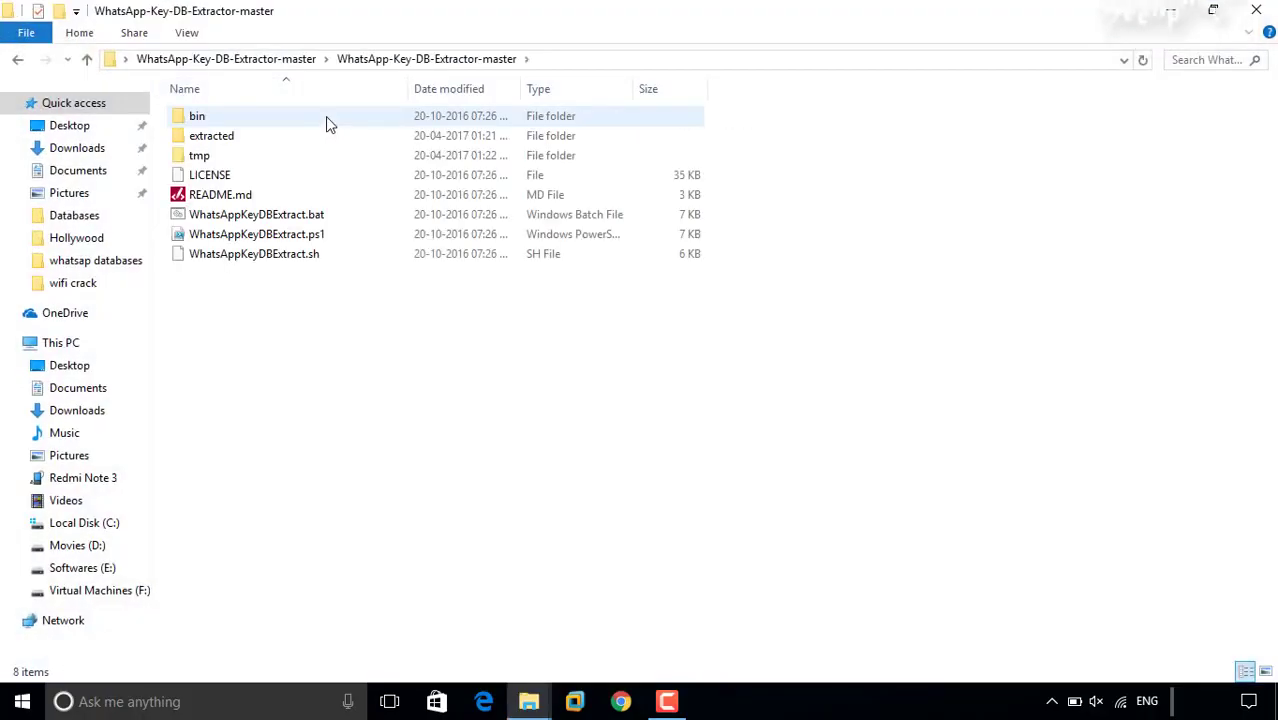
double_click(234, 137)
drag(258, 314, 264, 108)
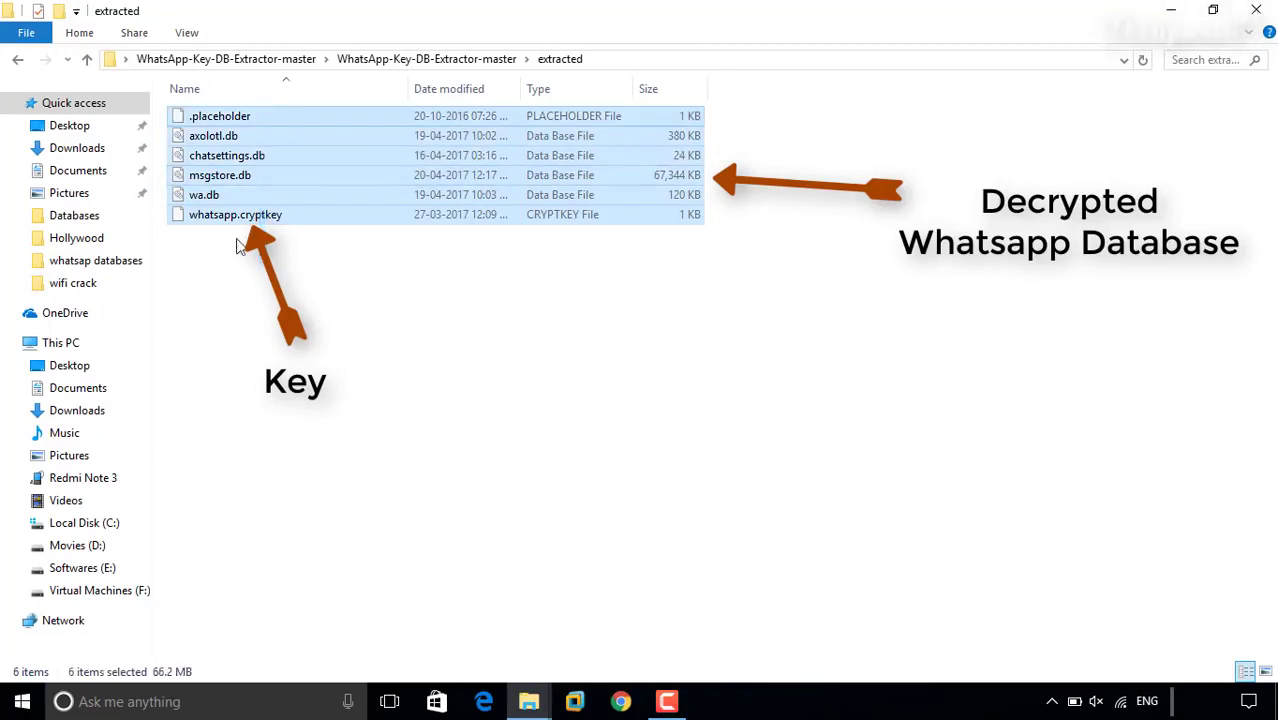
drag(238, 288, 240, 120)
click(217, 178)
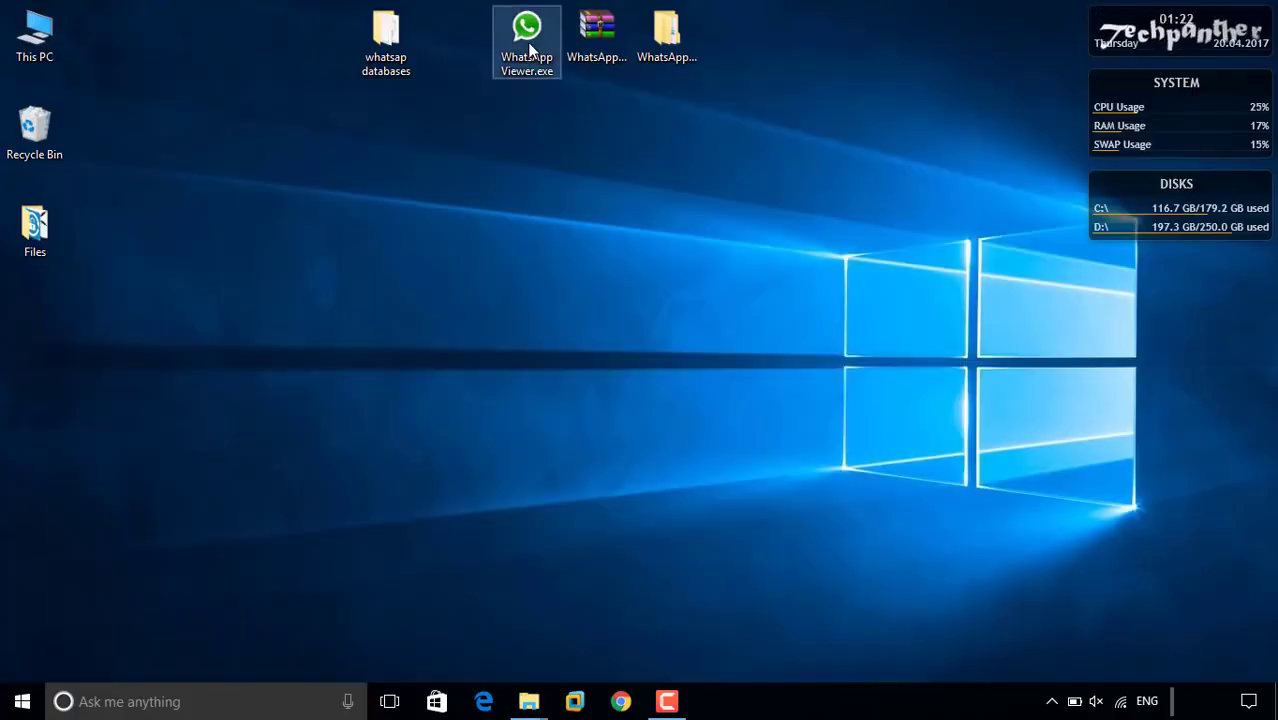
Step: Relaunch WhatsApp Viewer and browse its Open dialog into the WhatsApp-Key-DB-Extractor-master folder
double_click(529, 45)
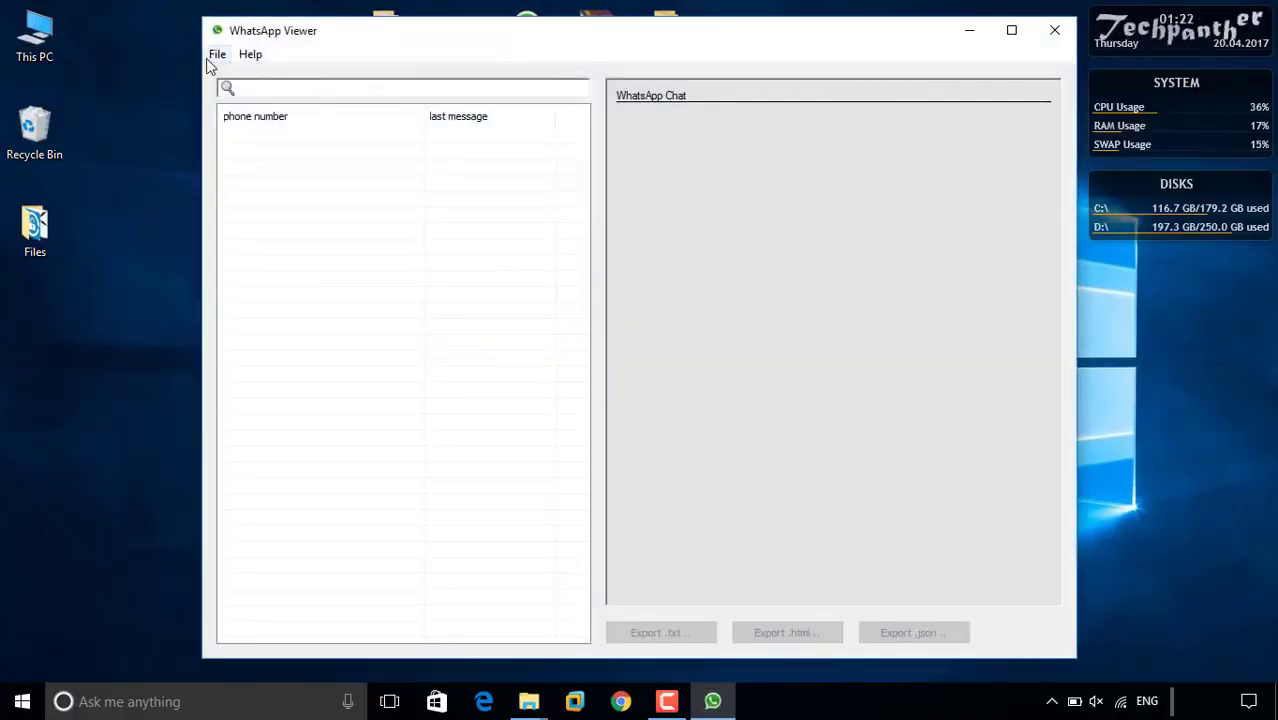
click(214, 56)
click(236, 74)
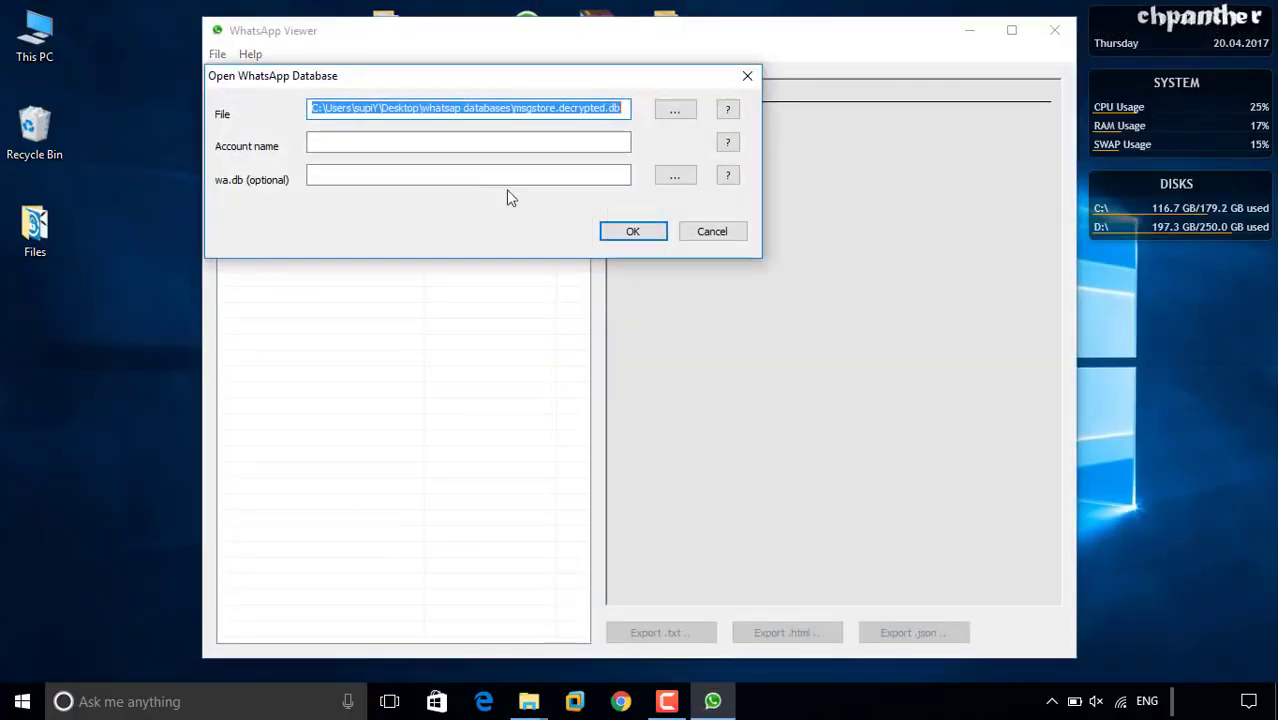
click(688, 115)
scroll(487, 325, down, 1)
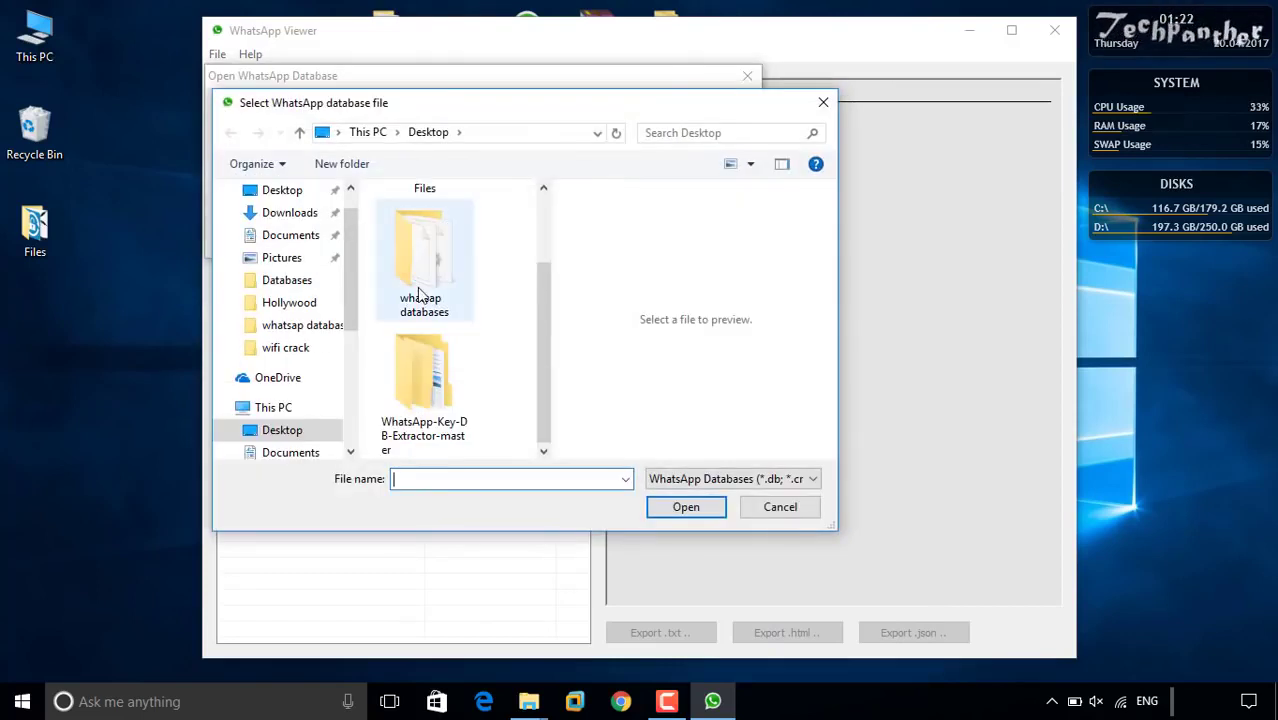
double_click(416, 383)
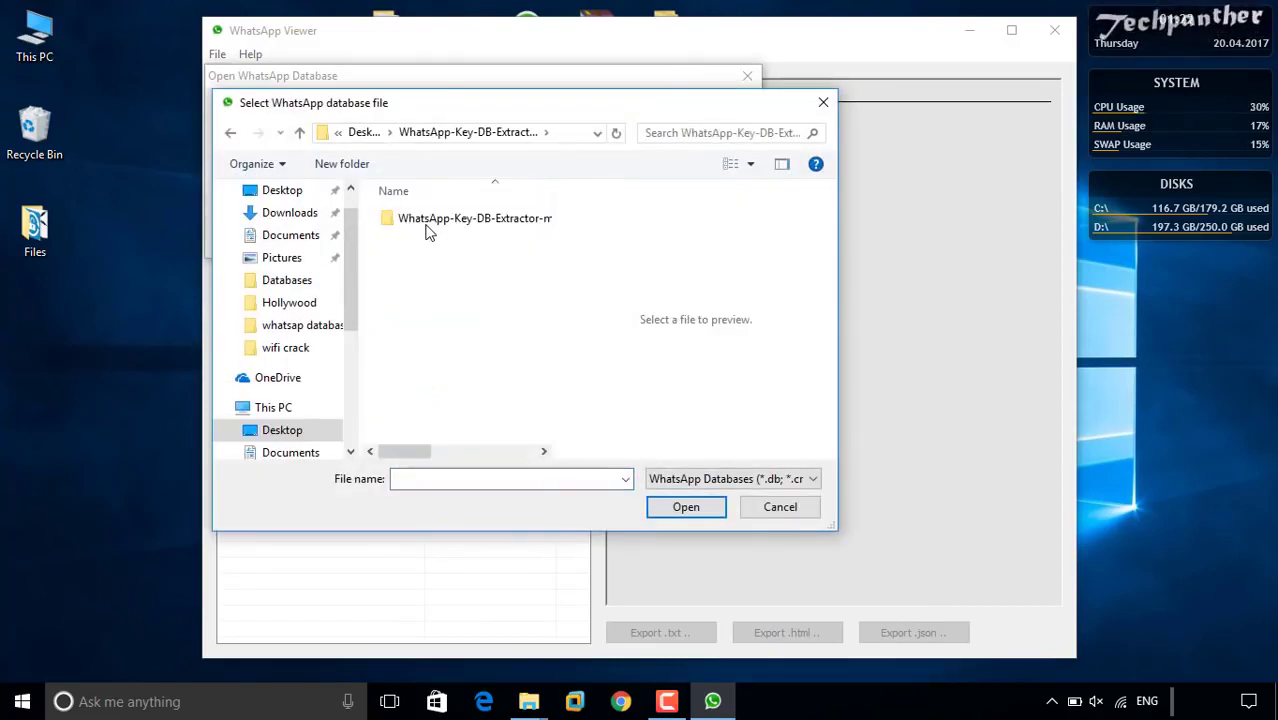
double_click(425, 222)
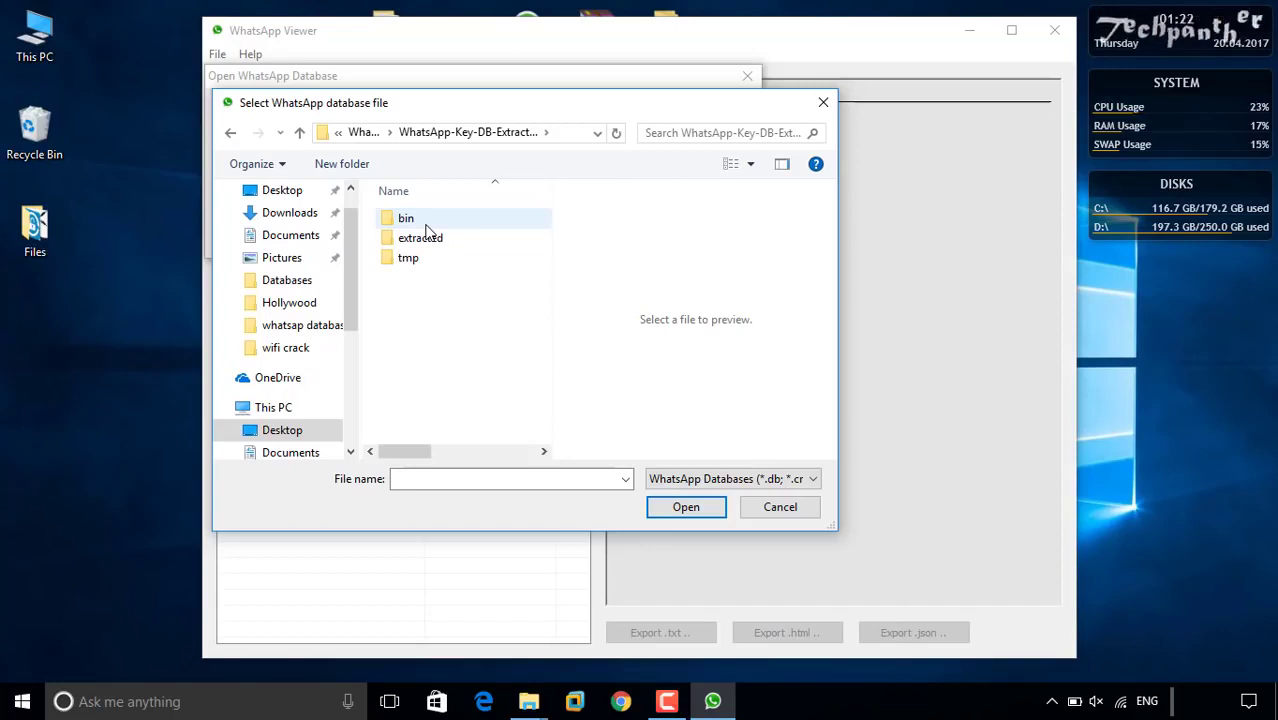